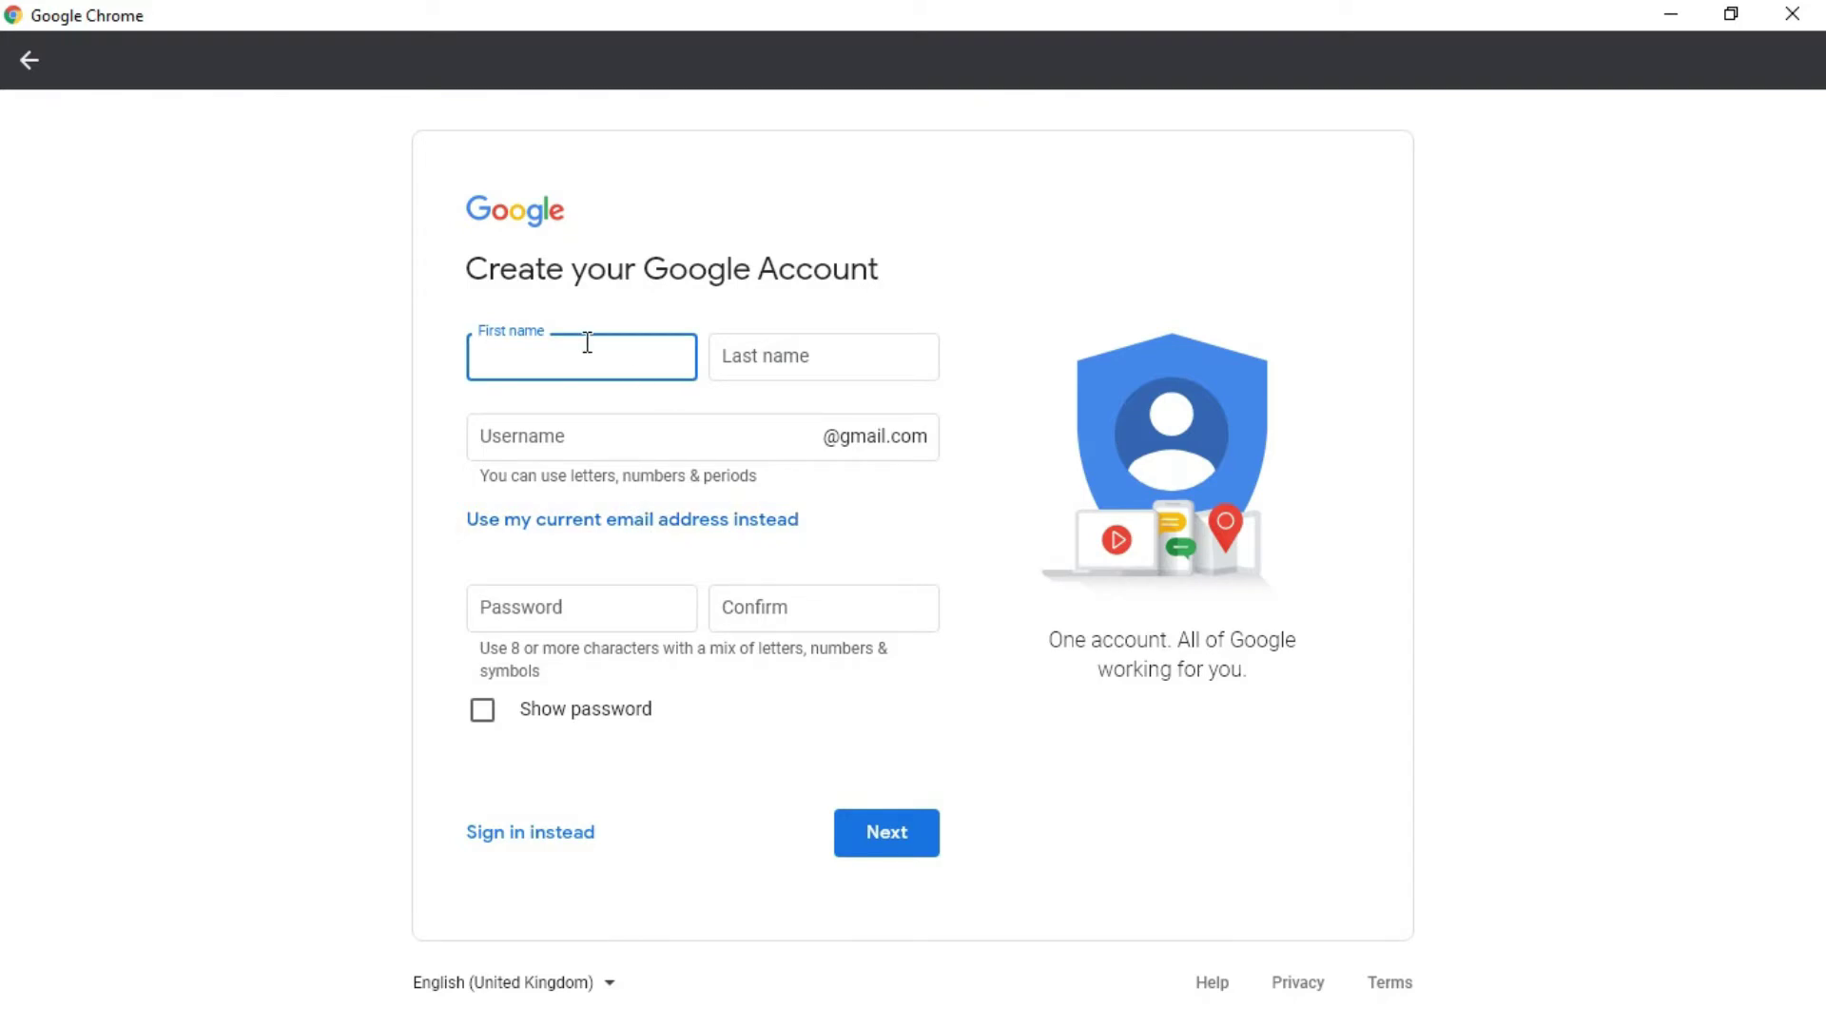
- Enter the first name, last name and chosen username in the sign-up form
left_click(849, 356)
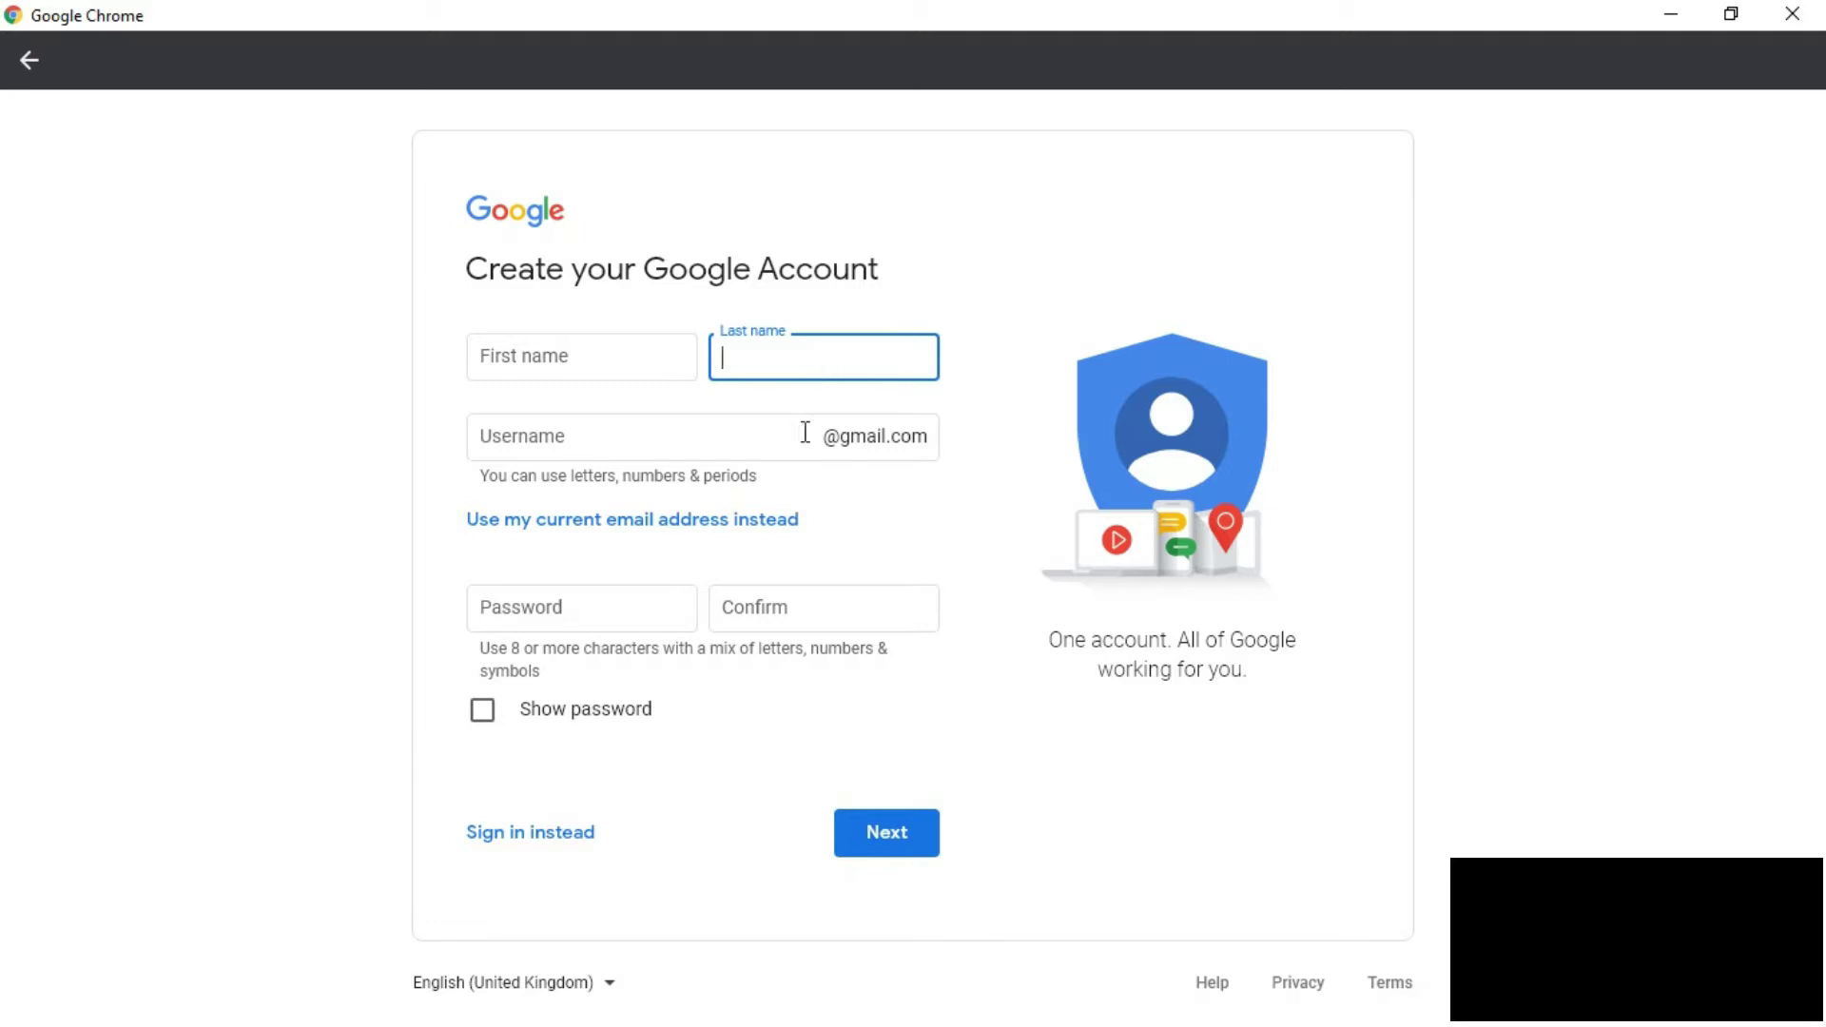
left_click(656, 447)
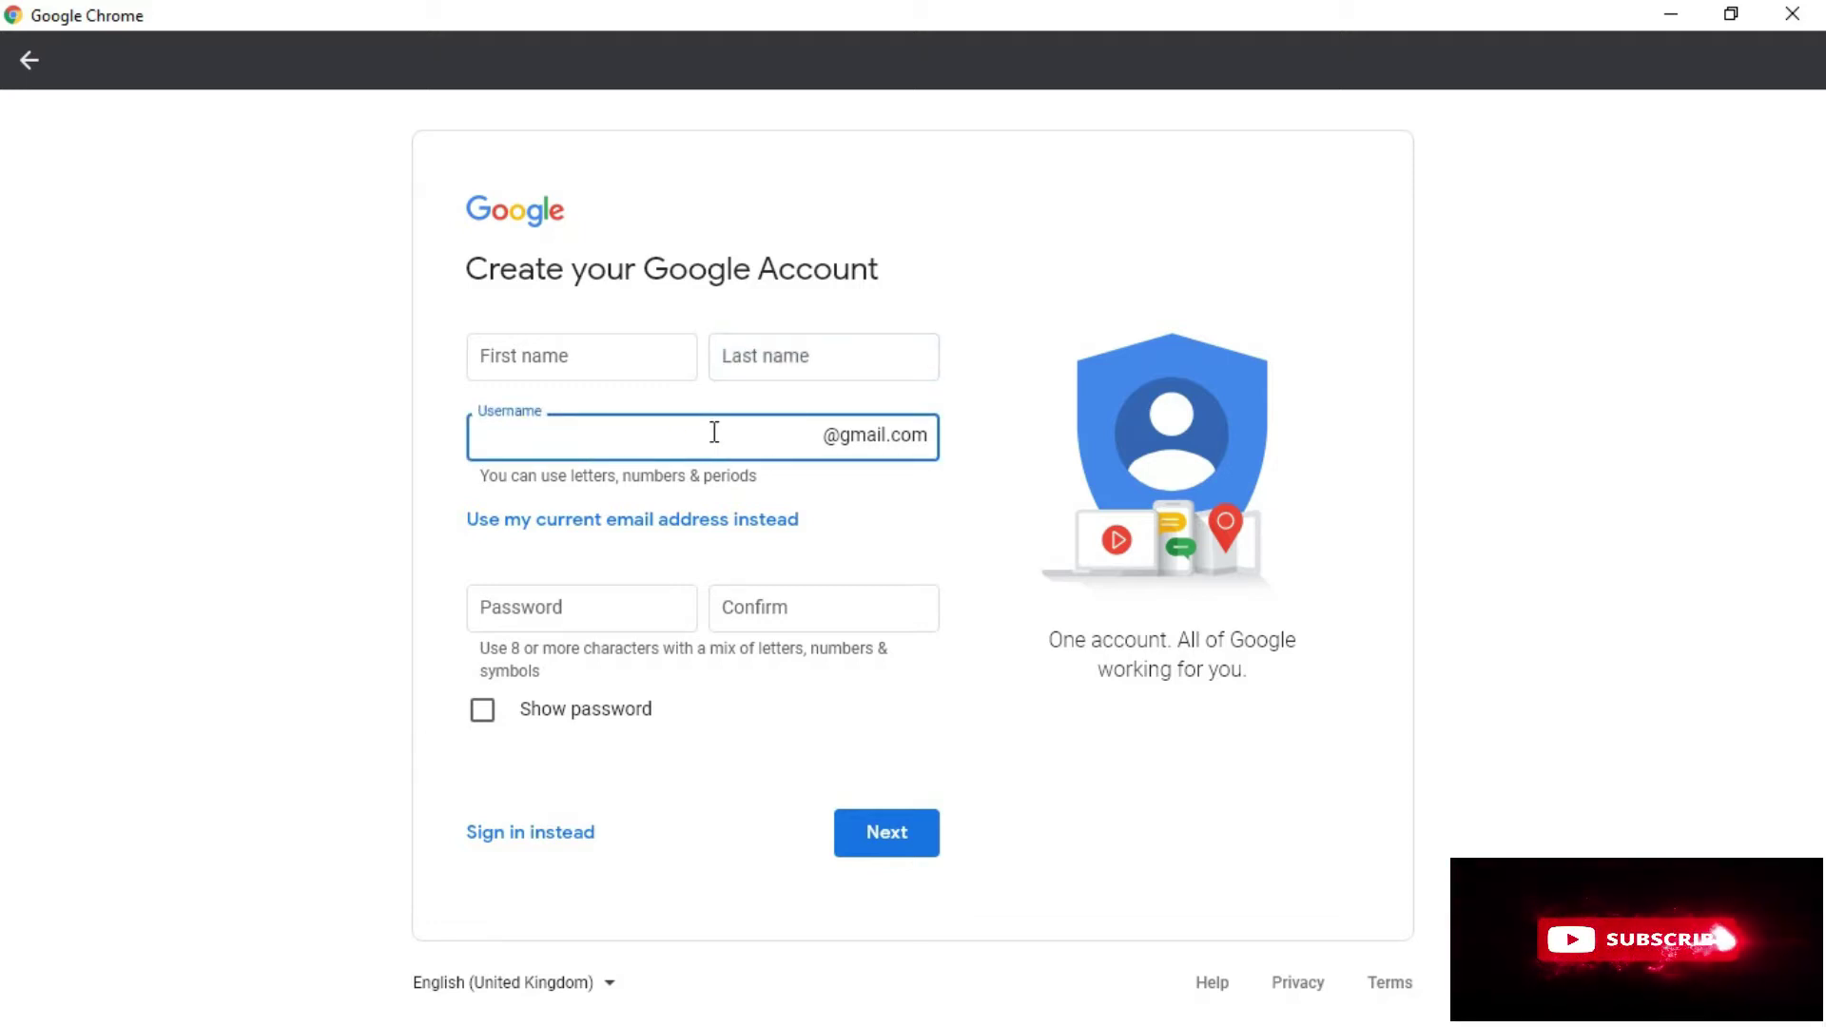
left_click(658, 589)
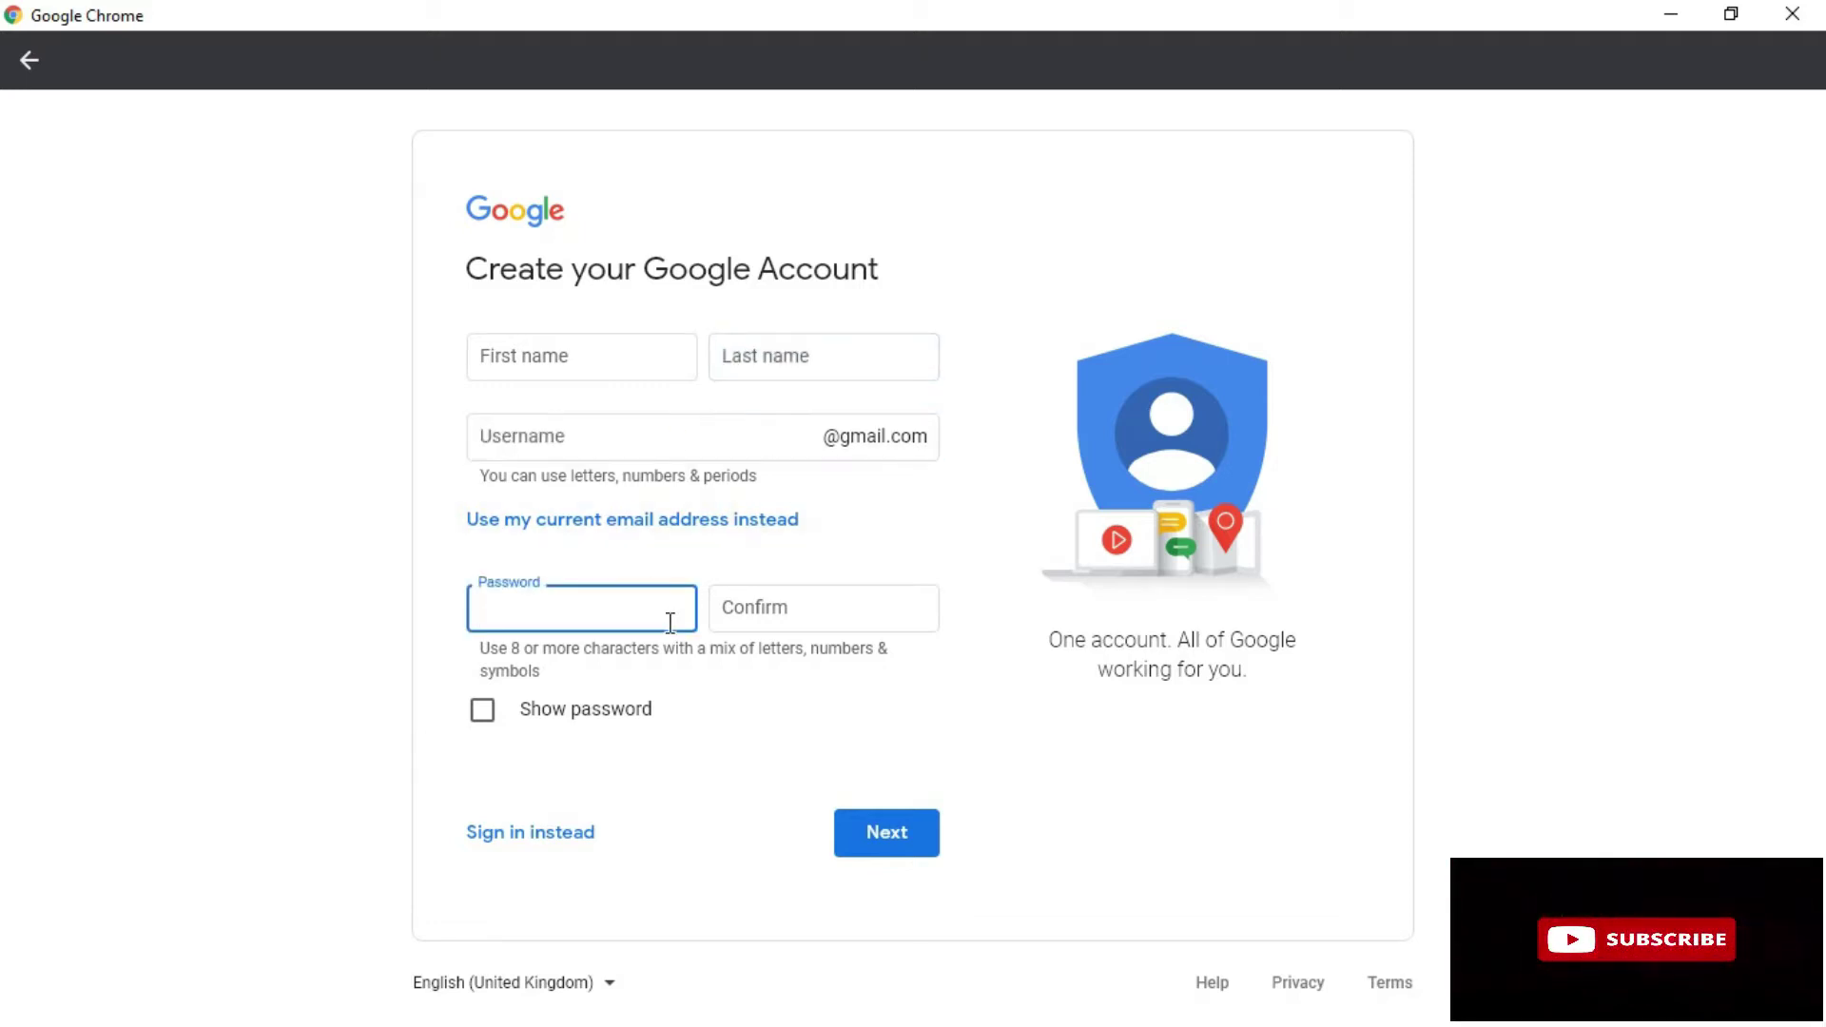
left_click(823, 597)
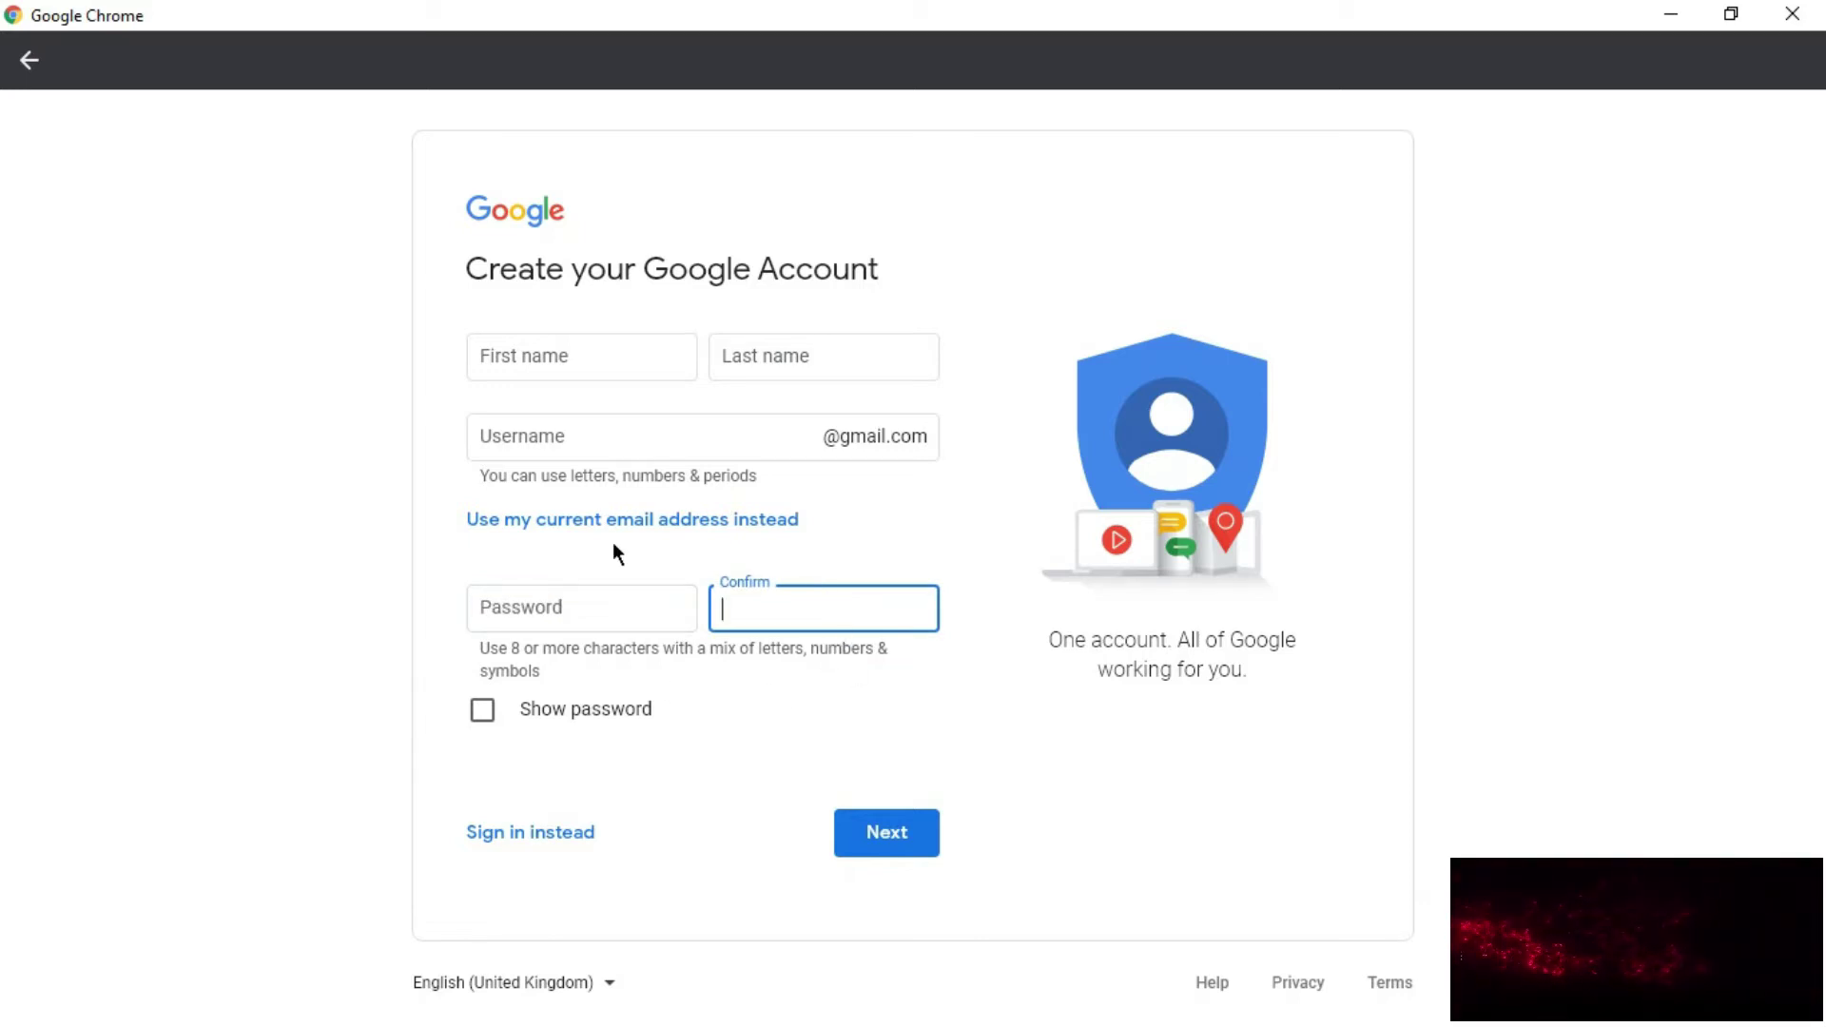
left_click(606, 364)
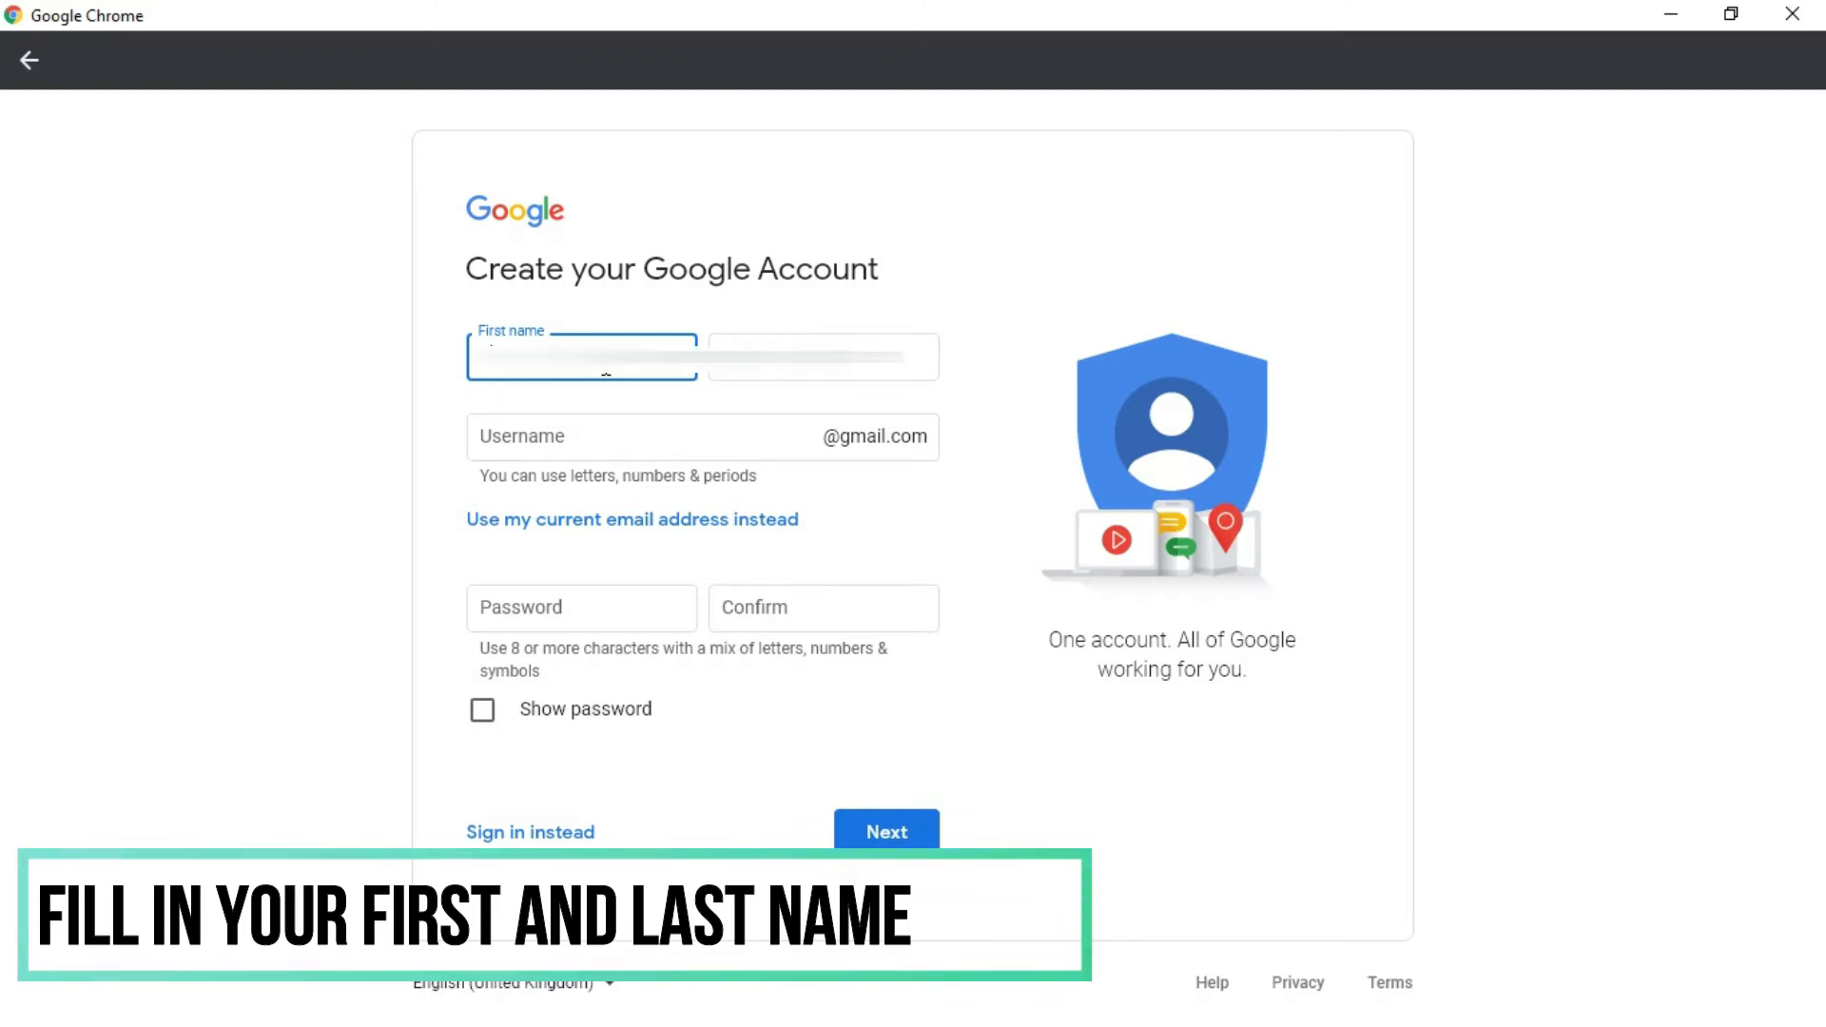
left_click(734, 376)
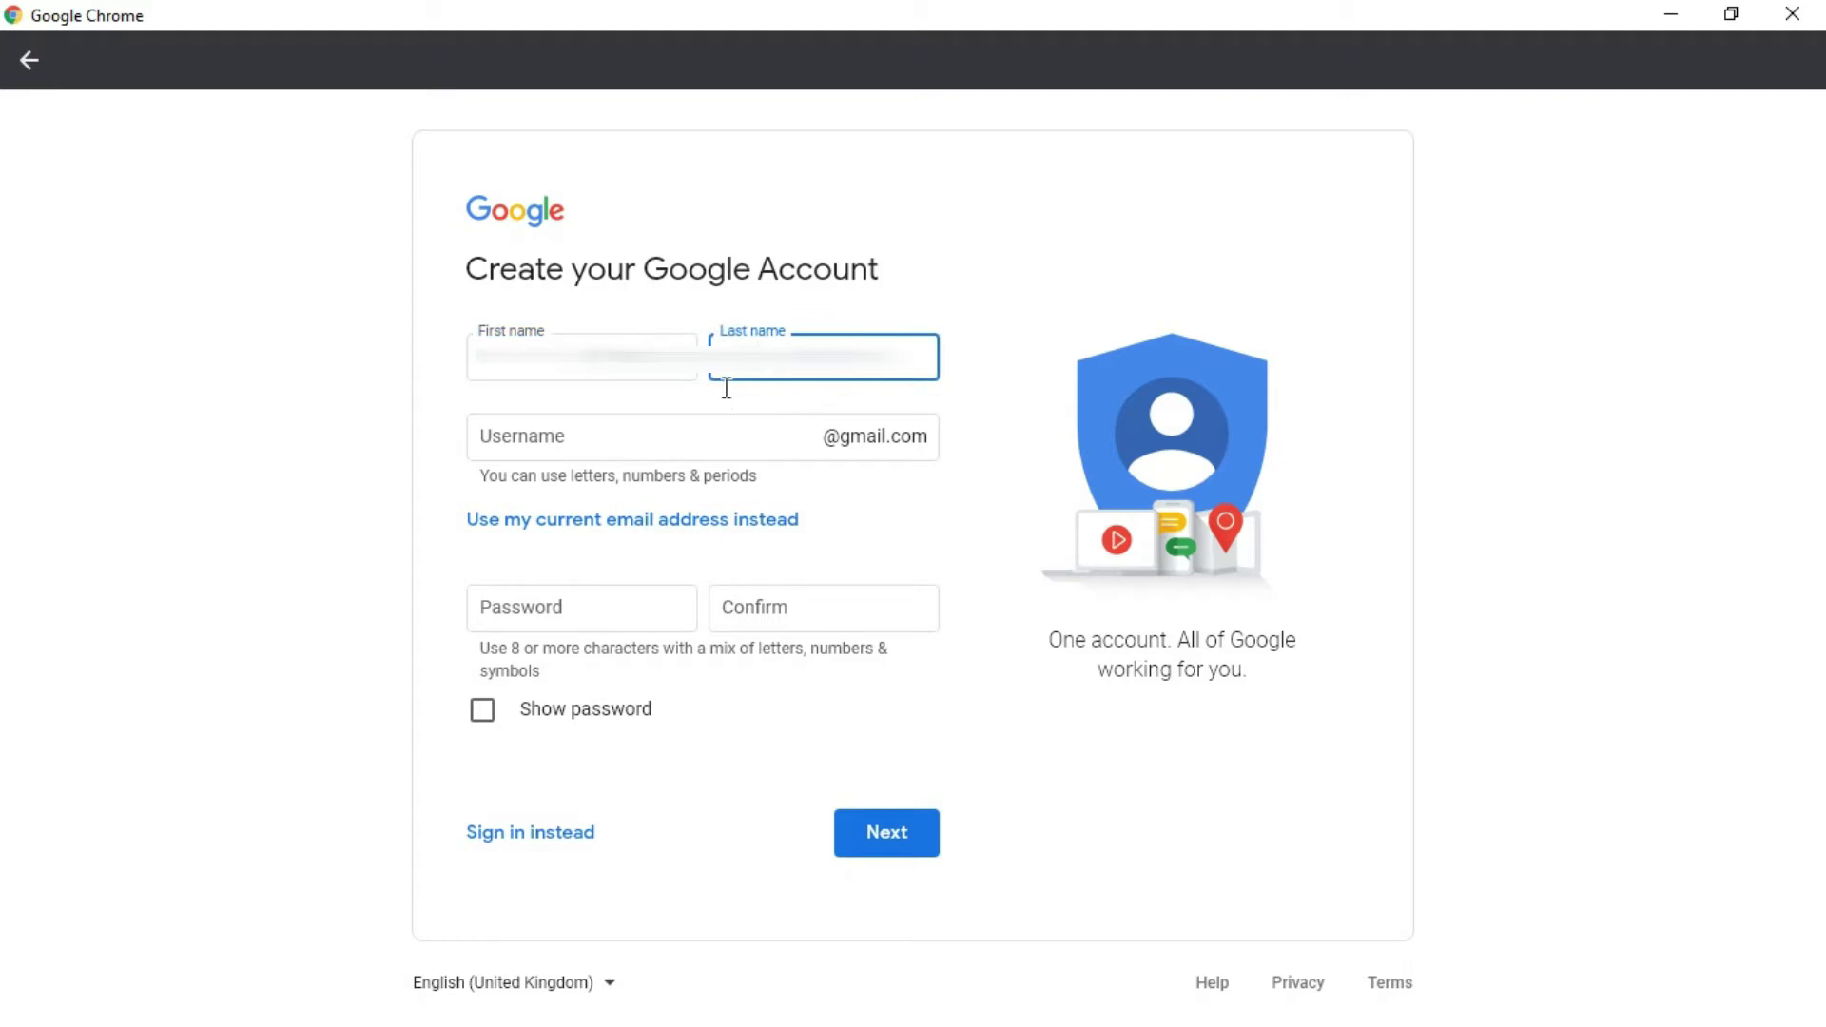
left_click(718, 449)
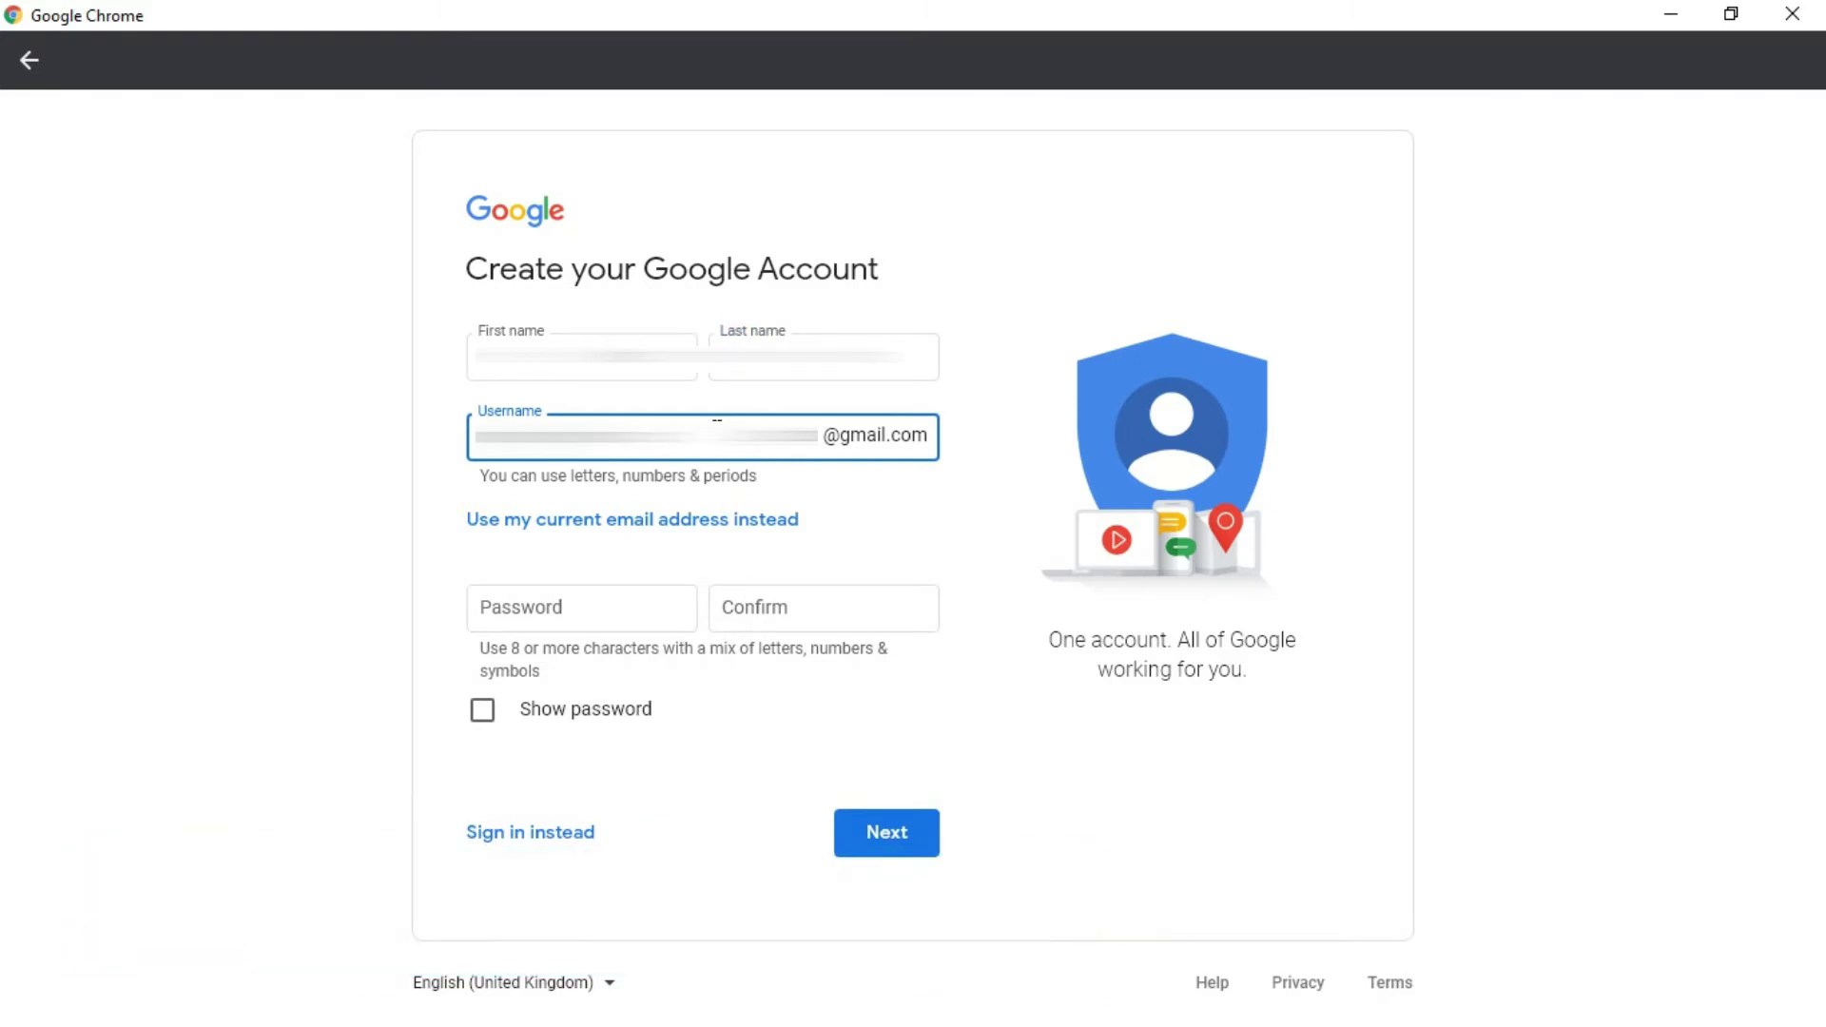
left_click(637, 616)
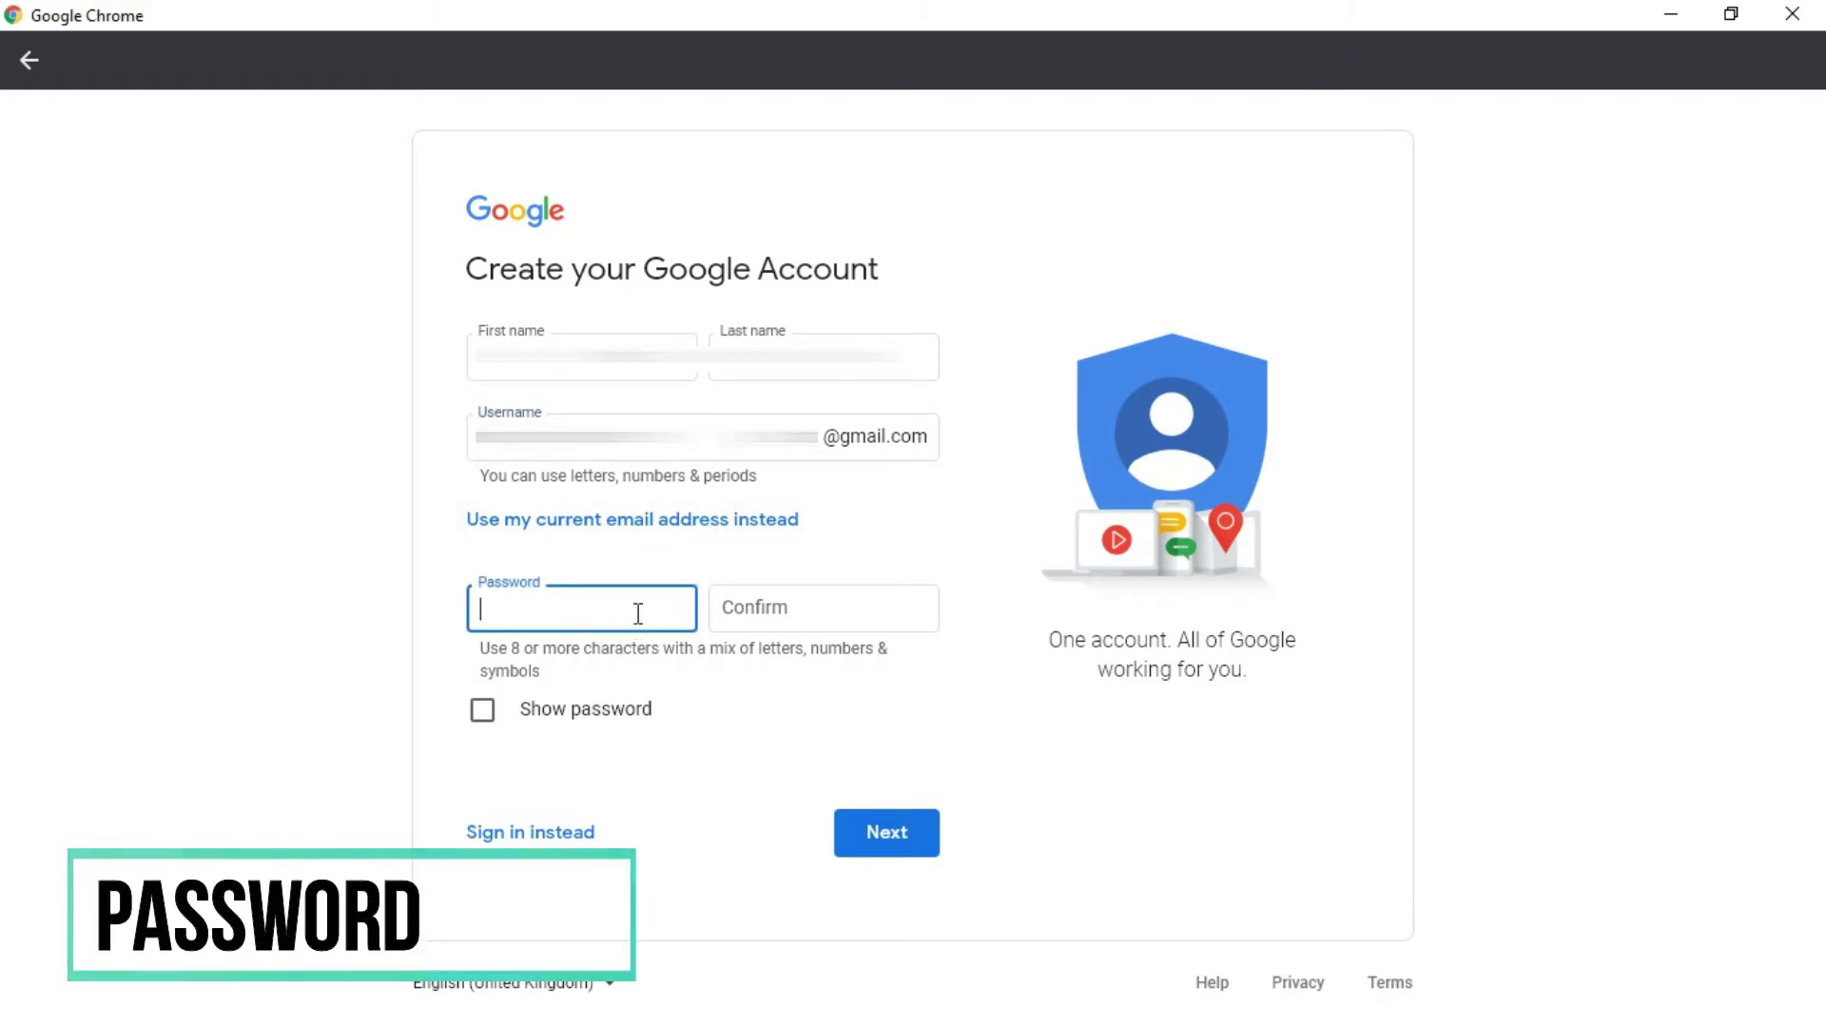
- Enter the password and its confirmation, check them with Show password, and submit the form
type("abc")
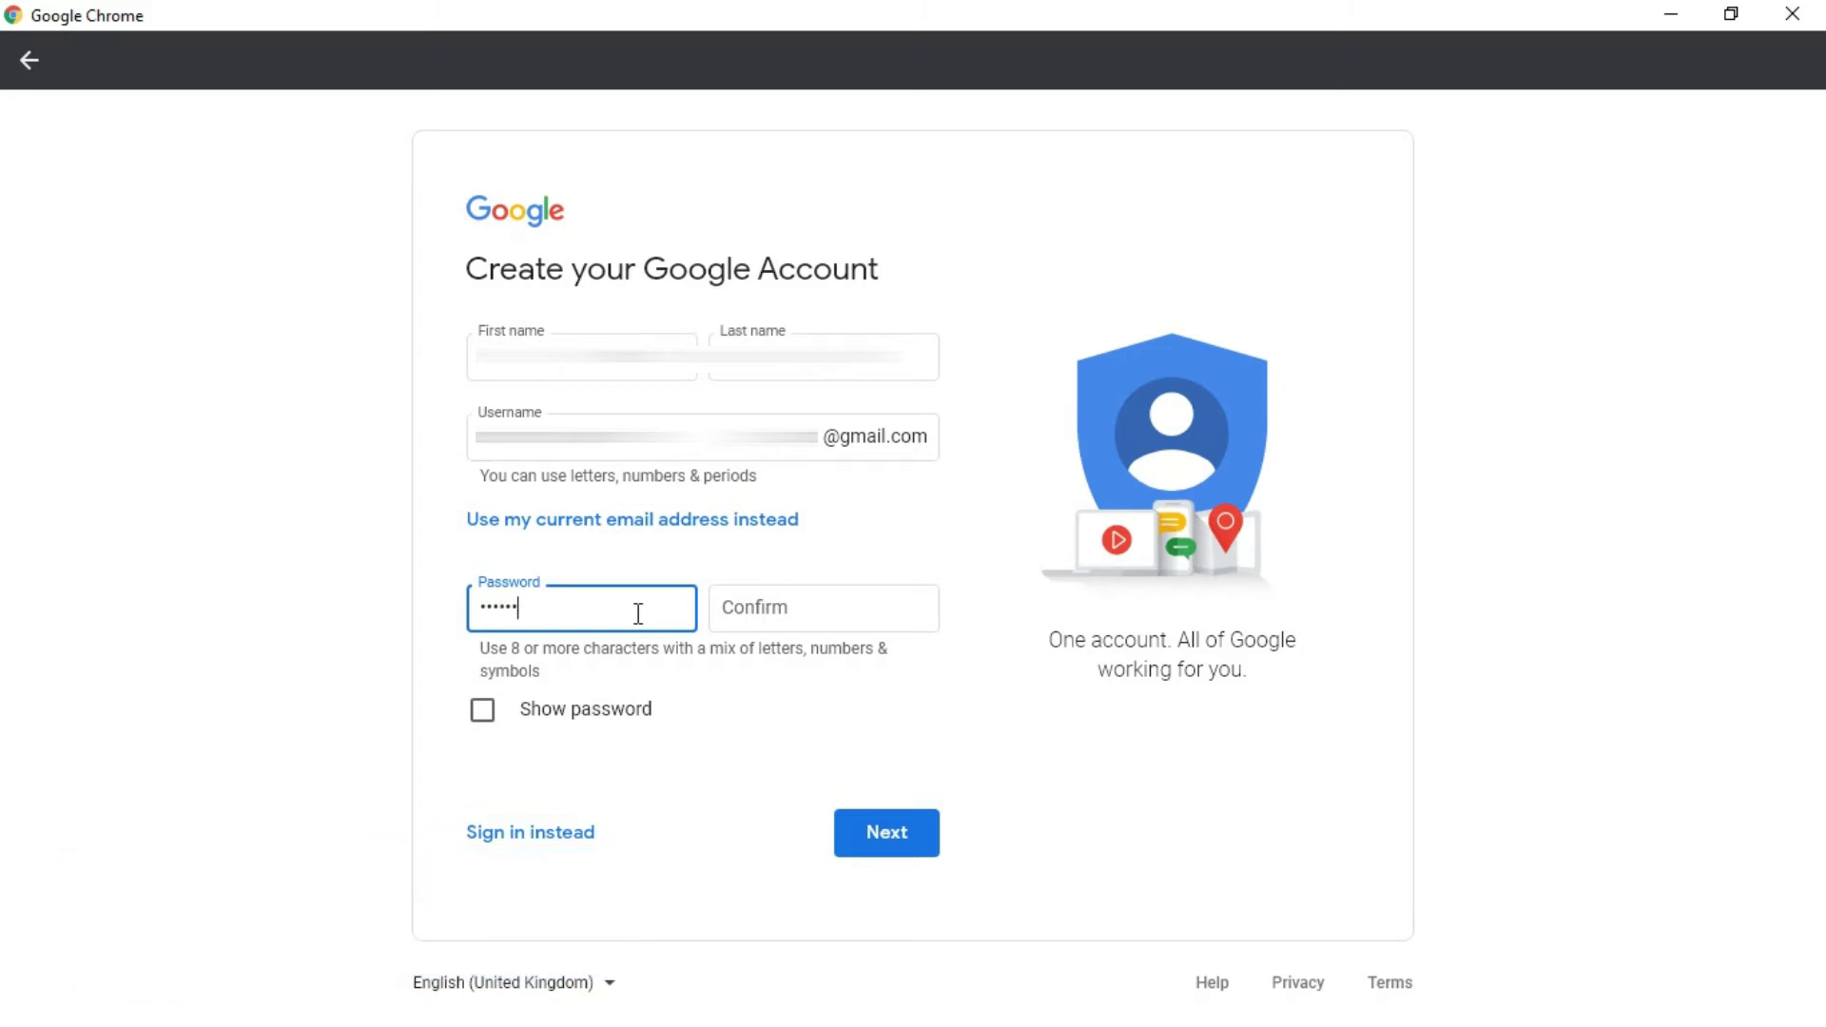
left_click(784, 605)
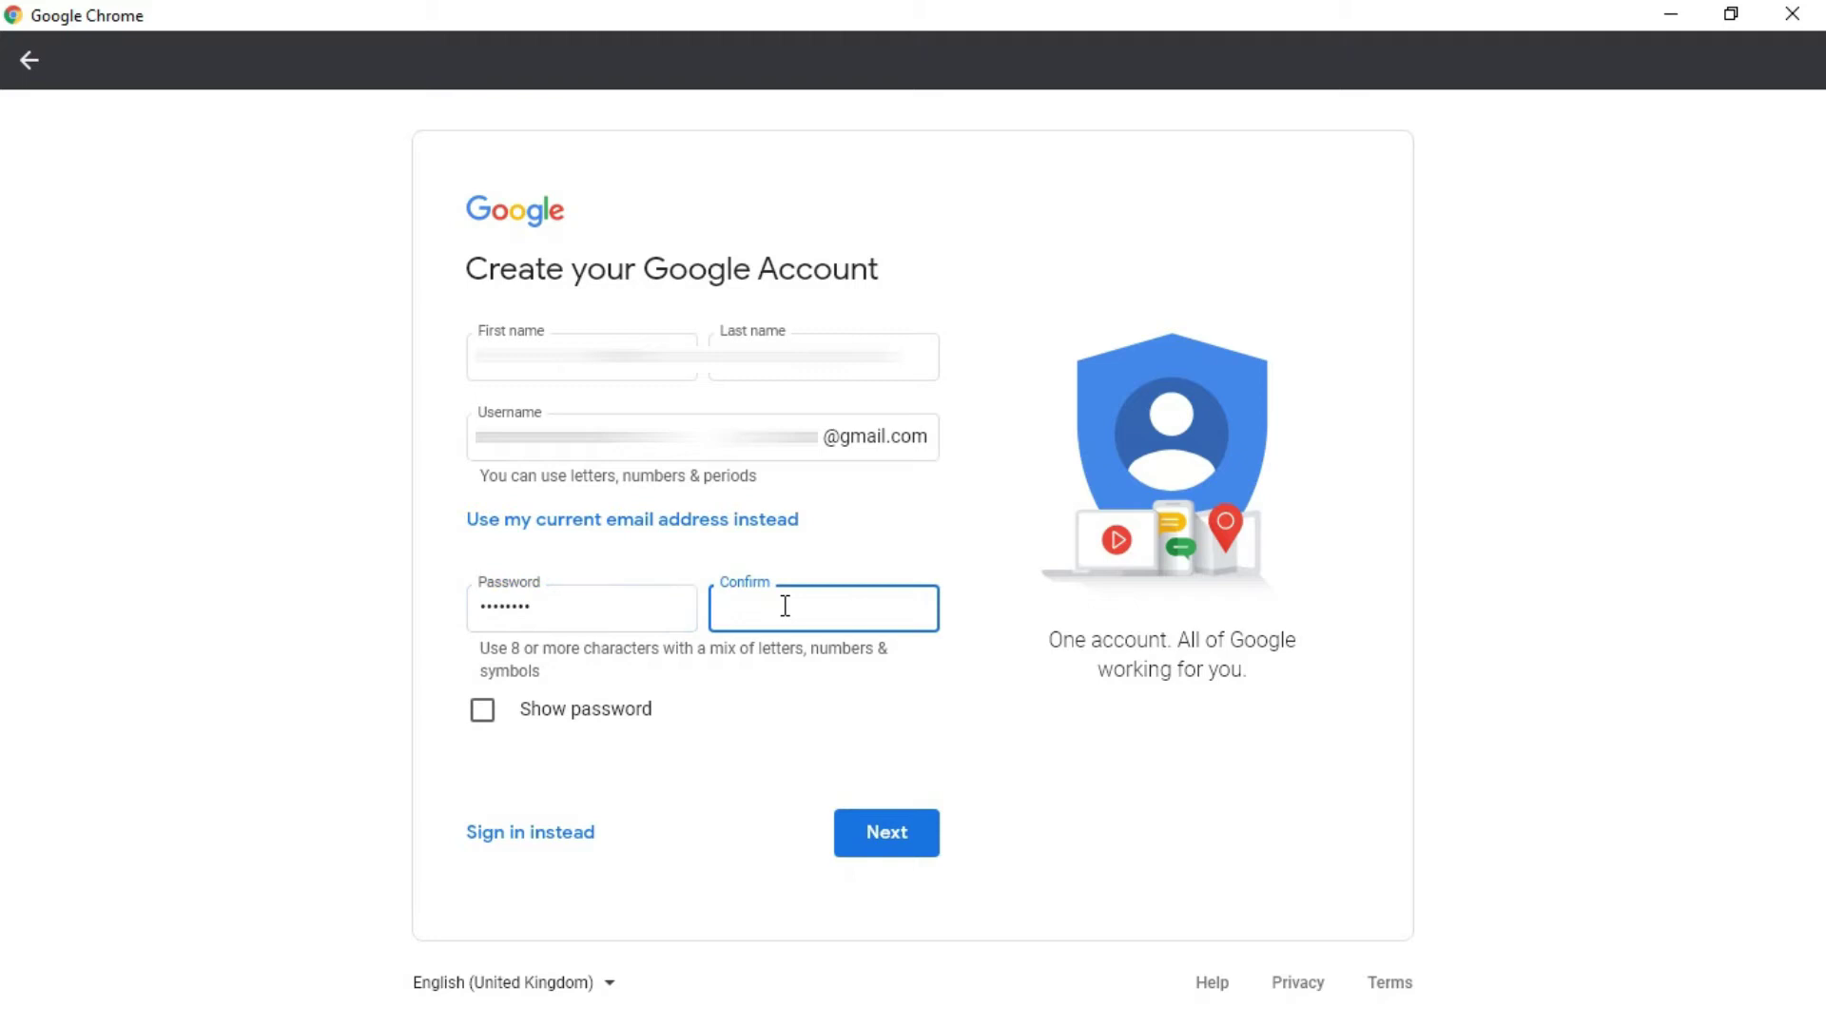
type("abcd")
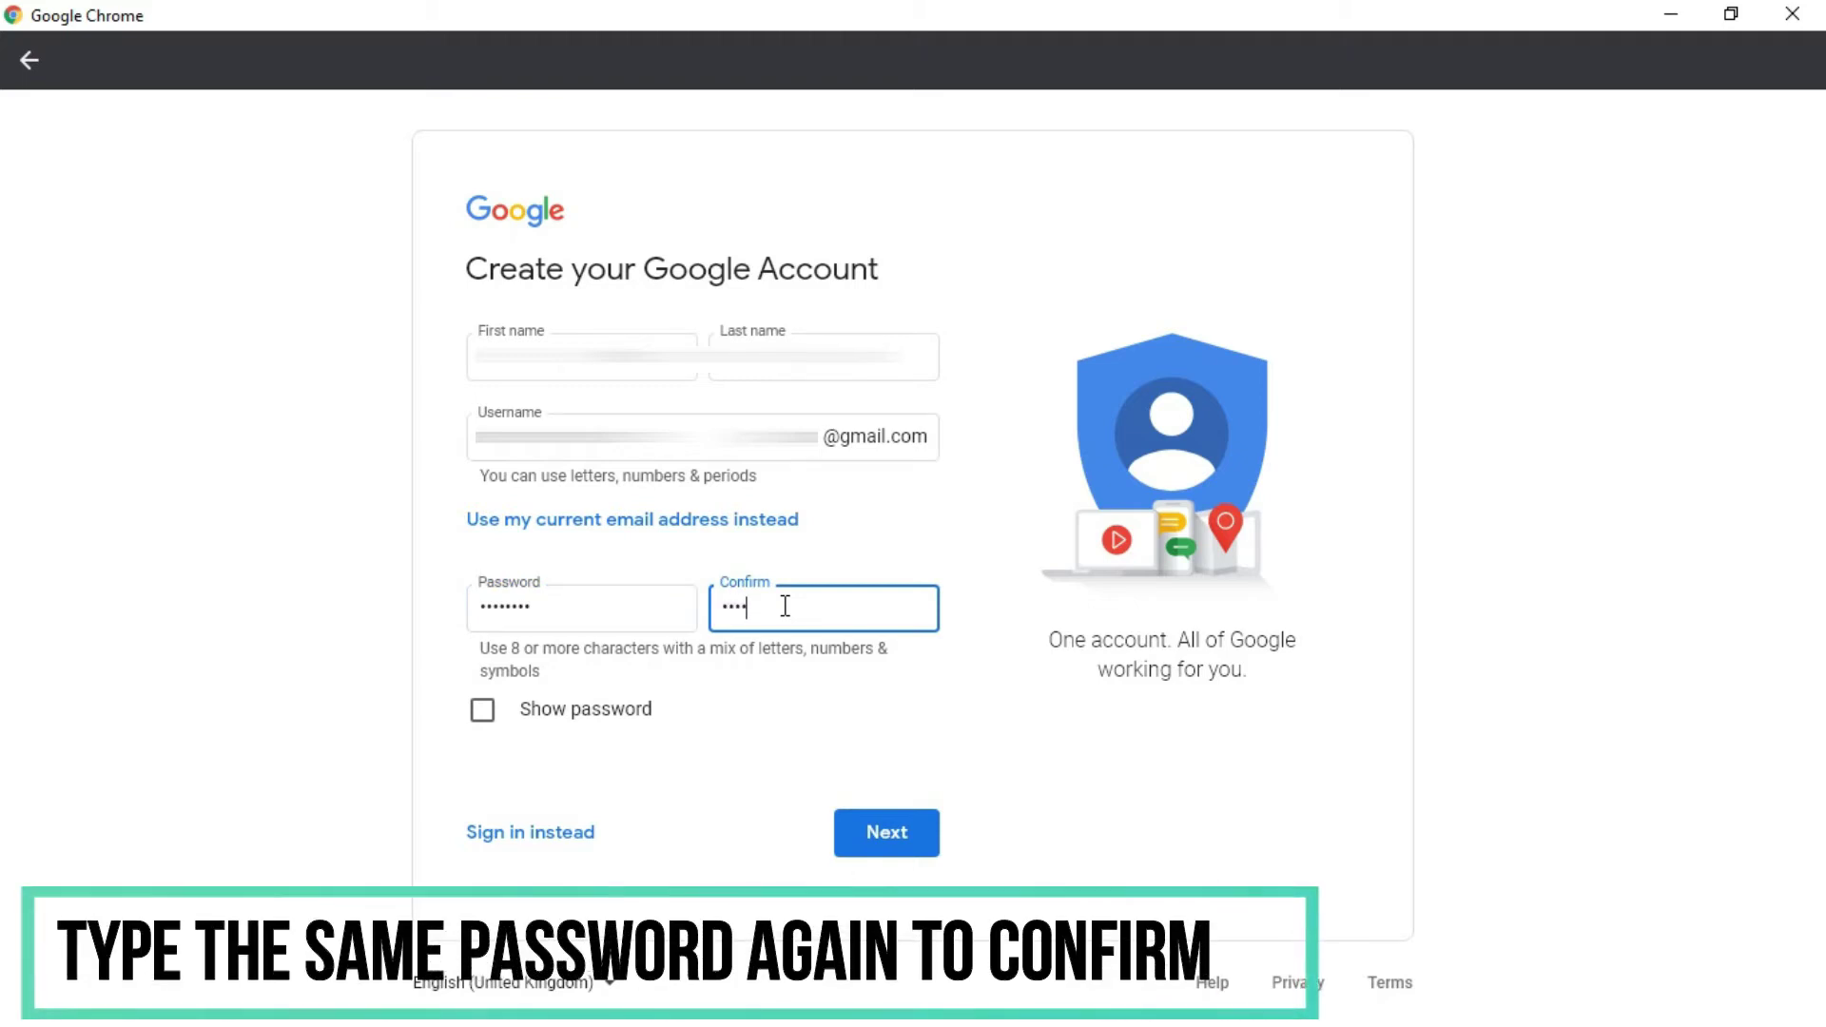
type("e")
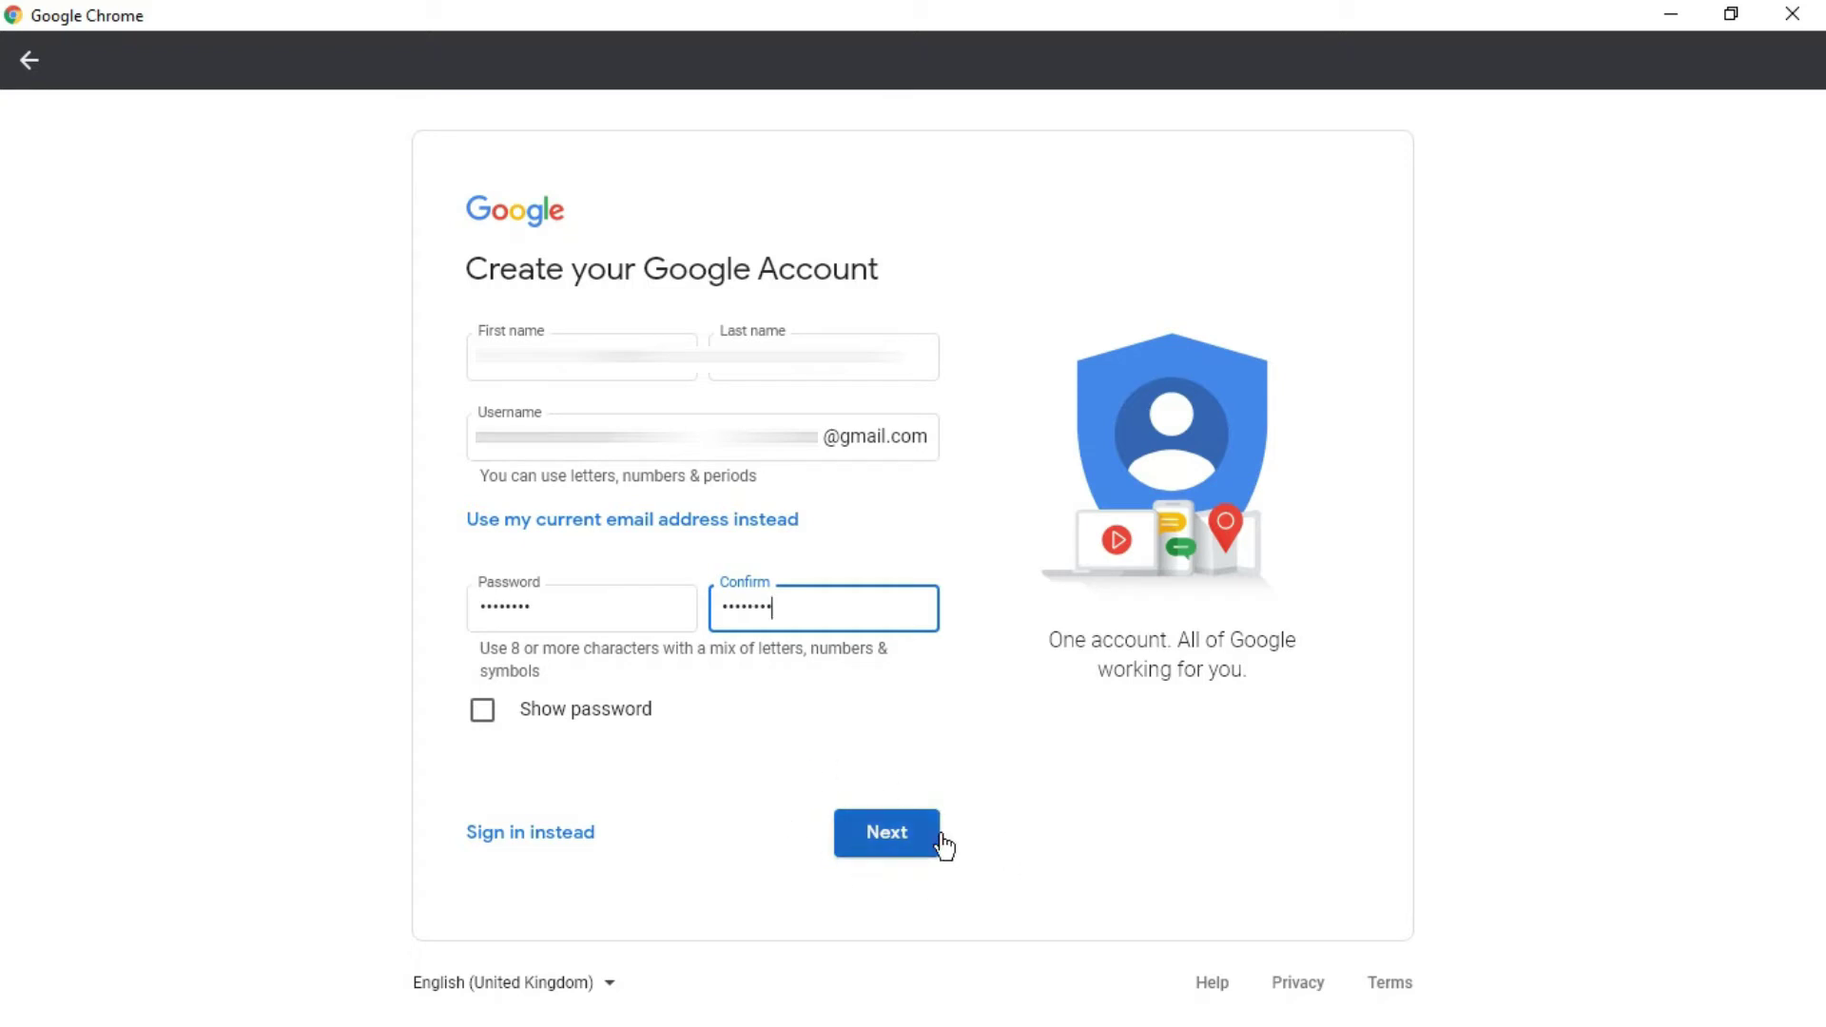
left_click(490, 719)
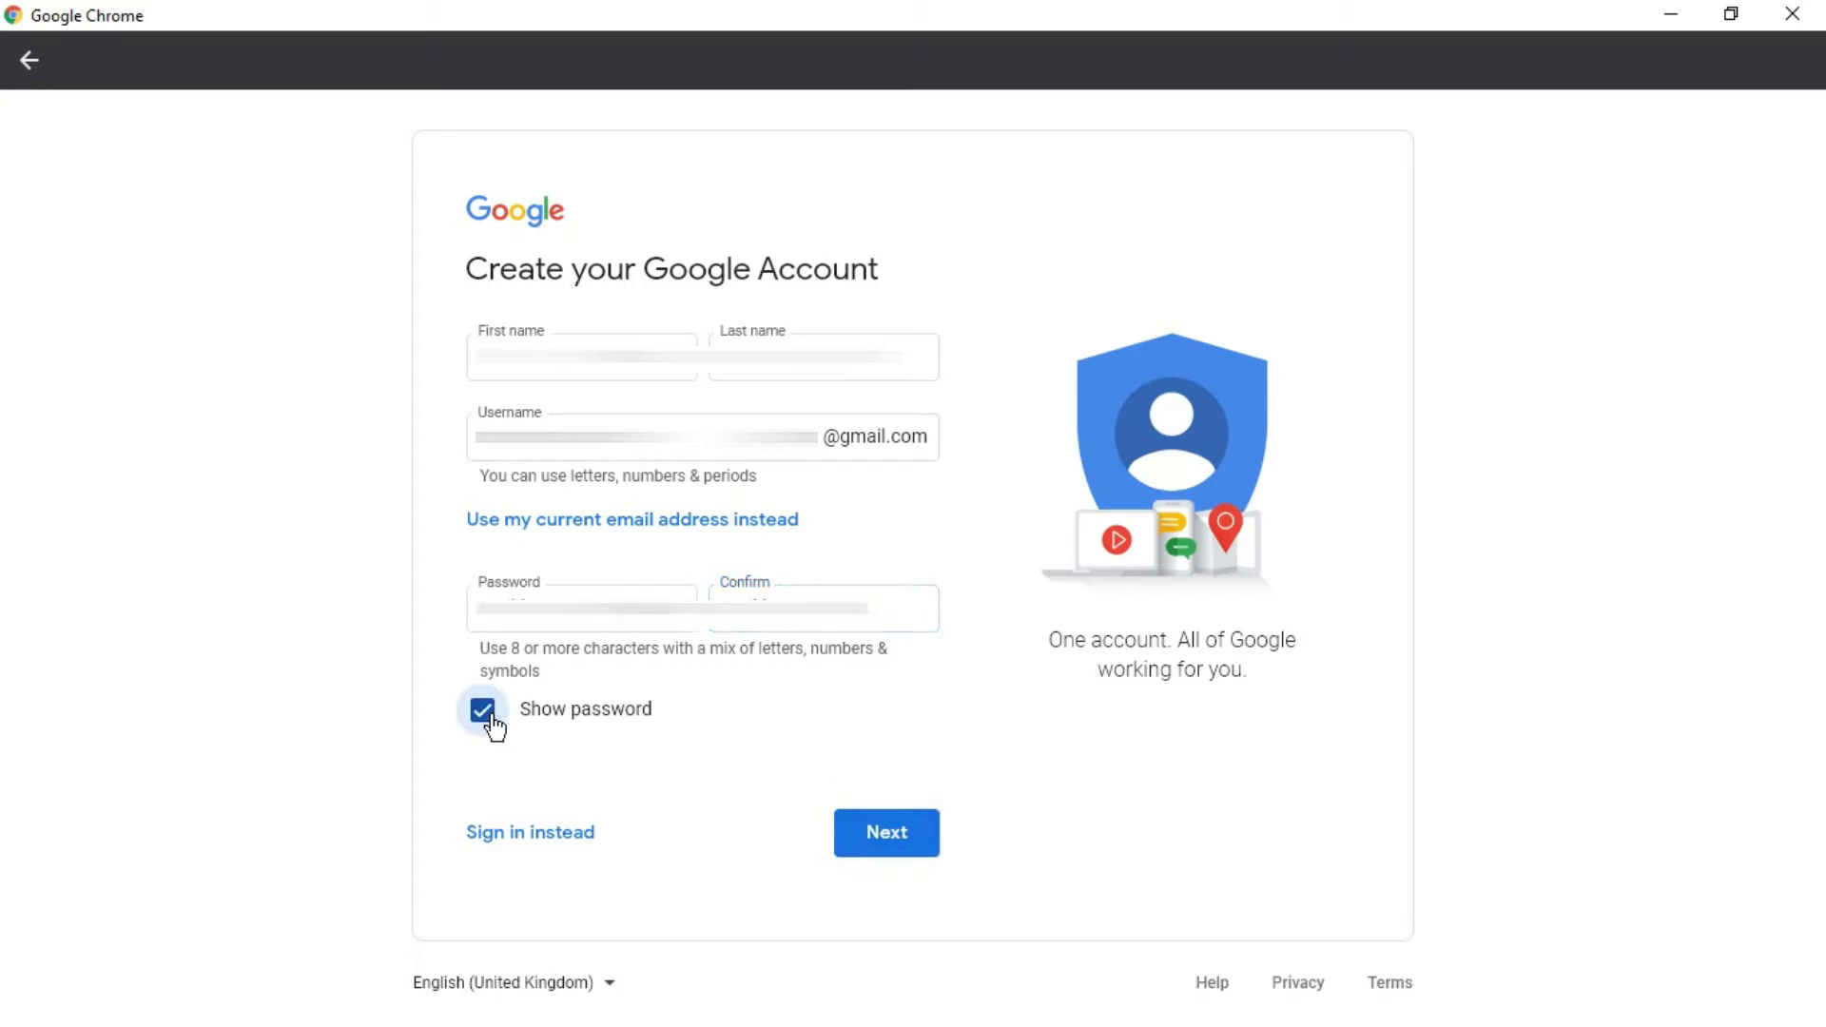
left_click(492, 718)
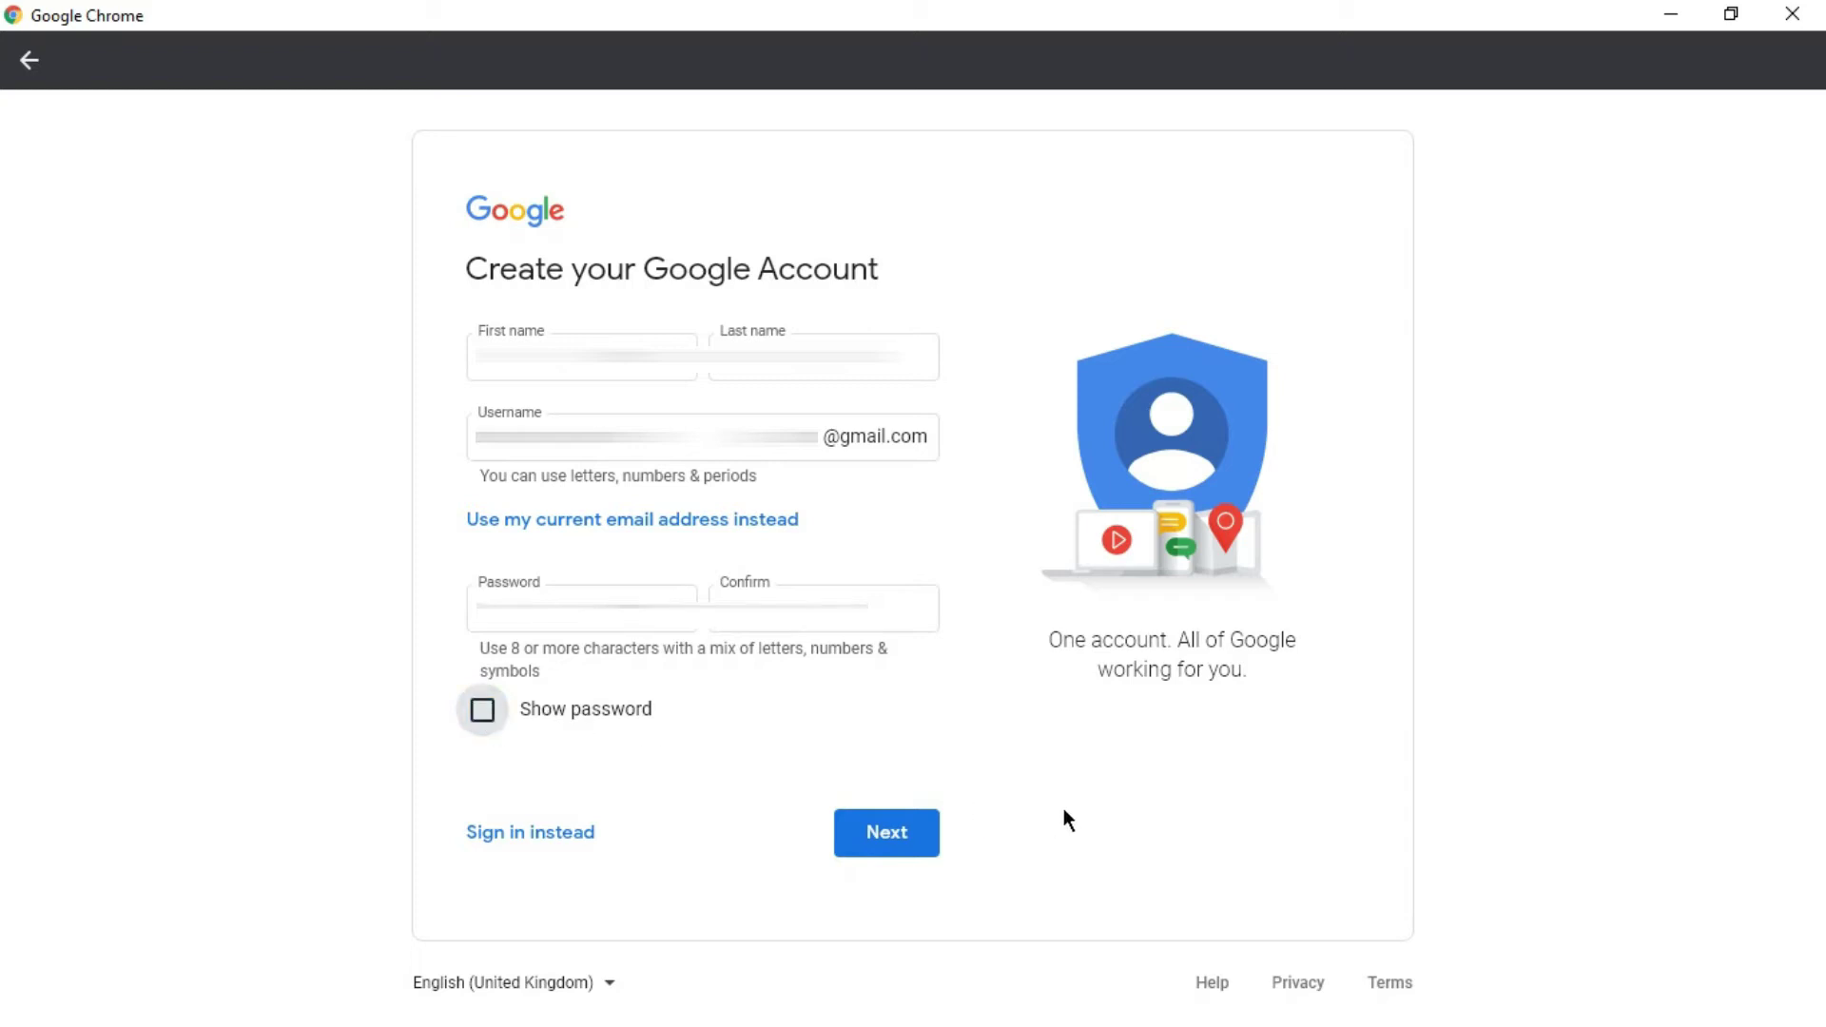
left_click(884, 840)
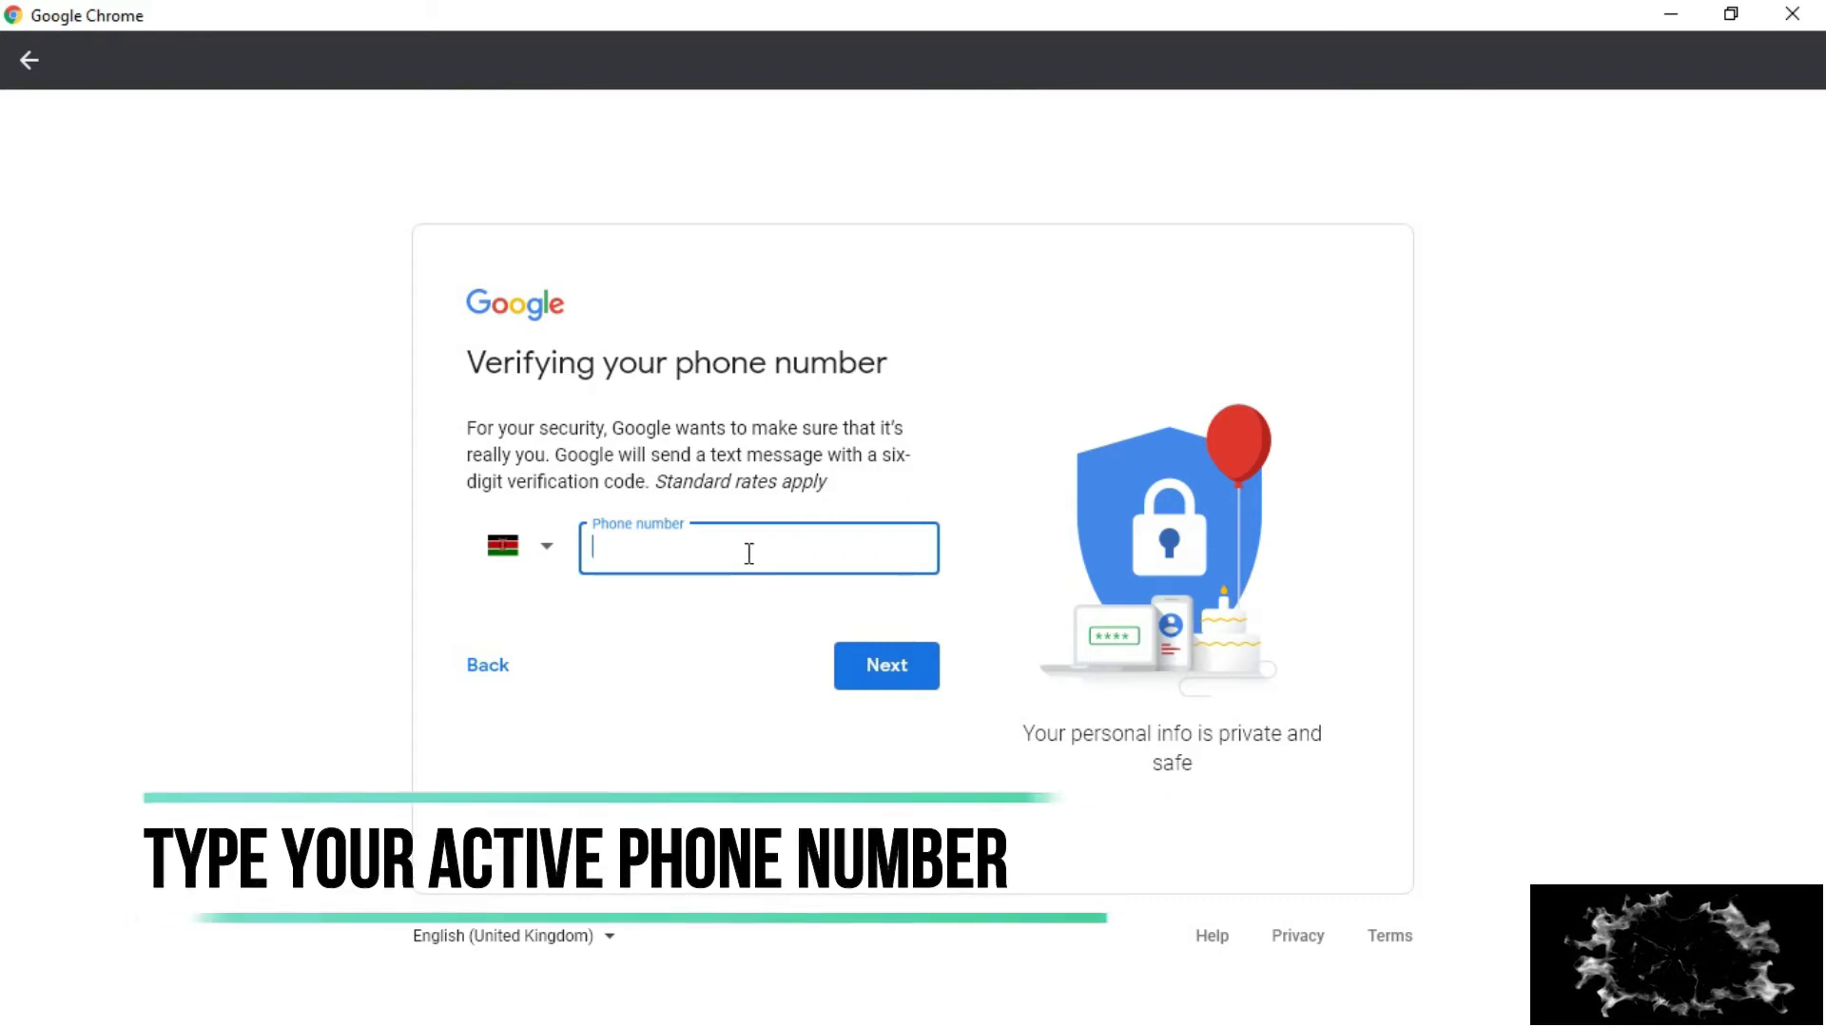
- Enter the phone number, then paste in and verify the texted G- code
type("[unreadable]")
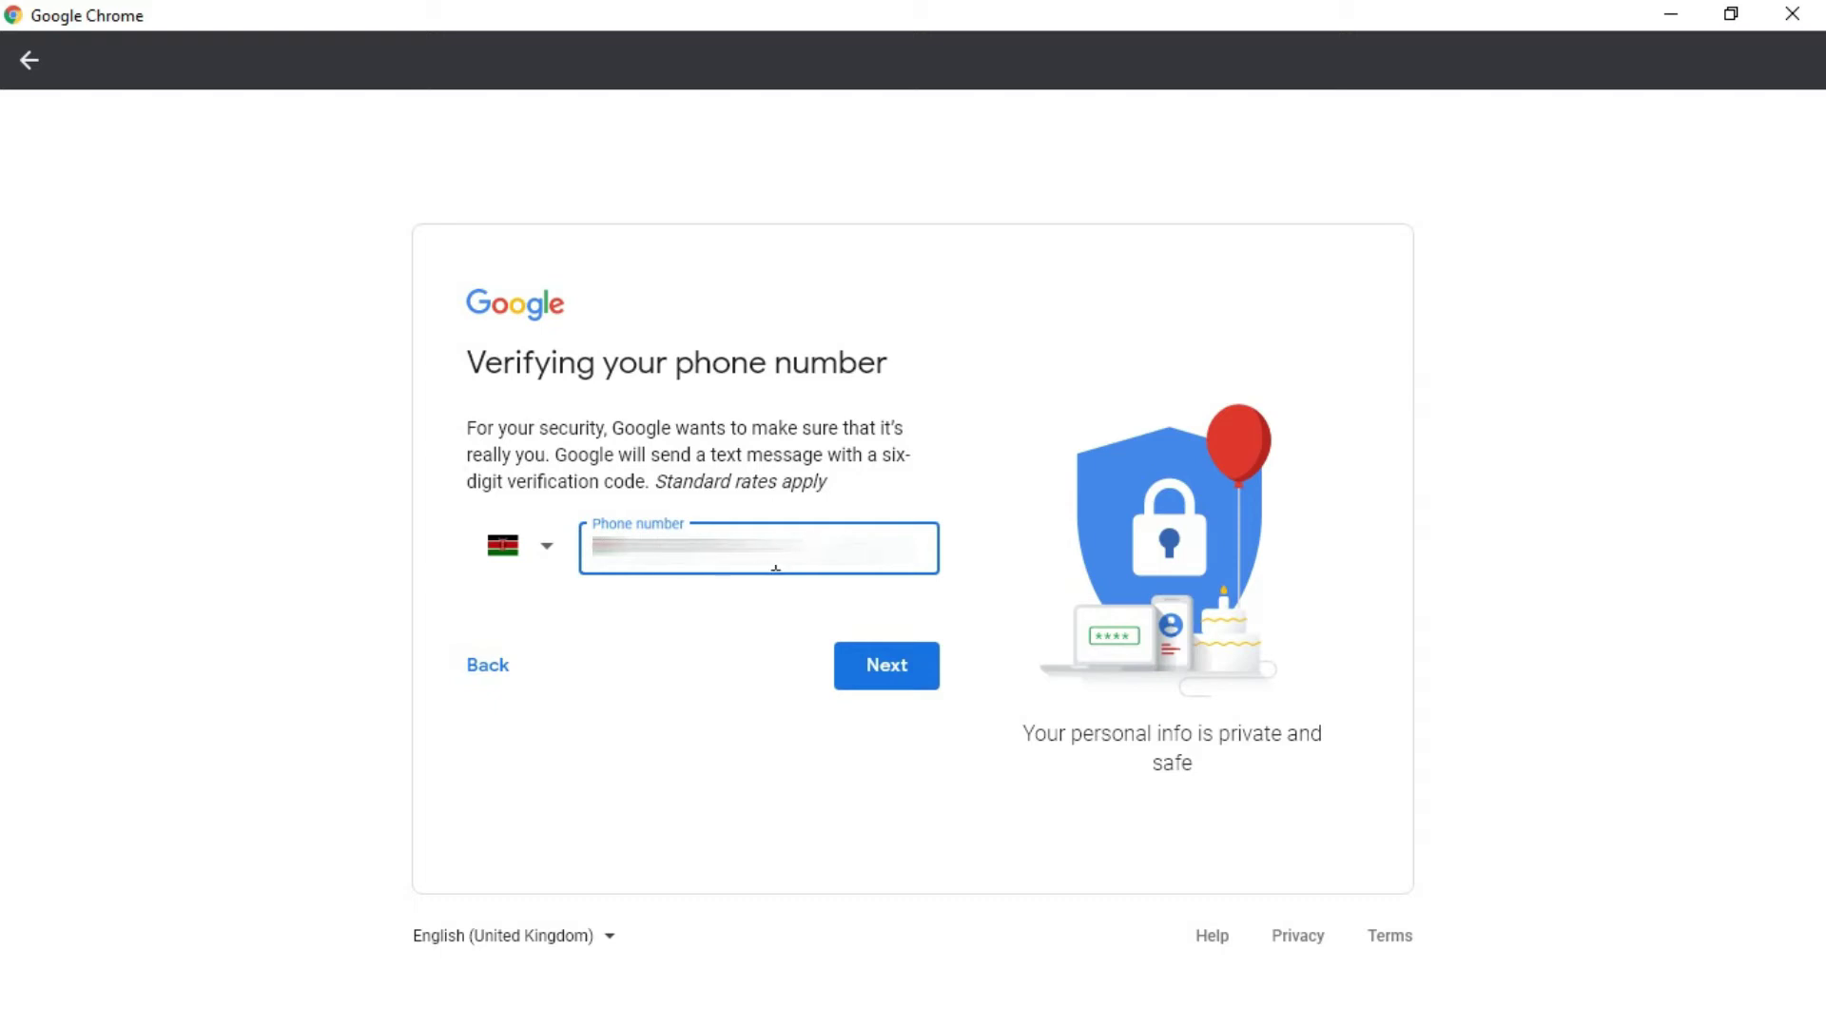
left_click(867, 677)
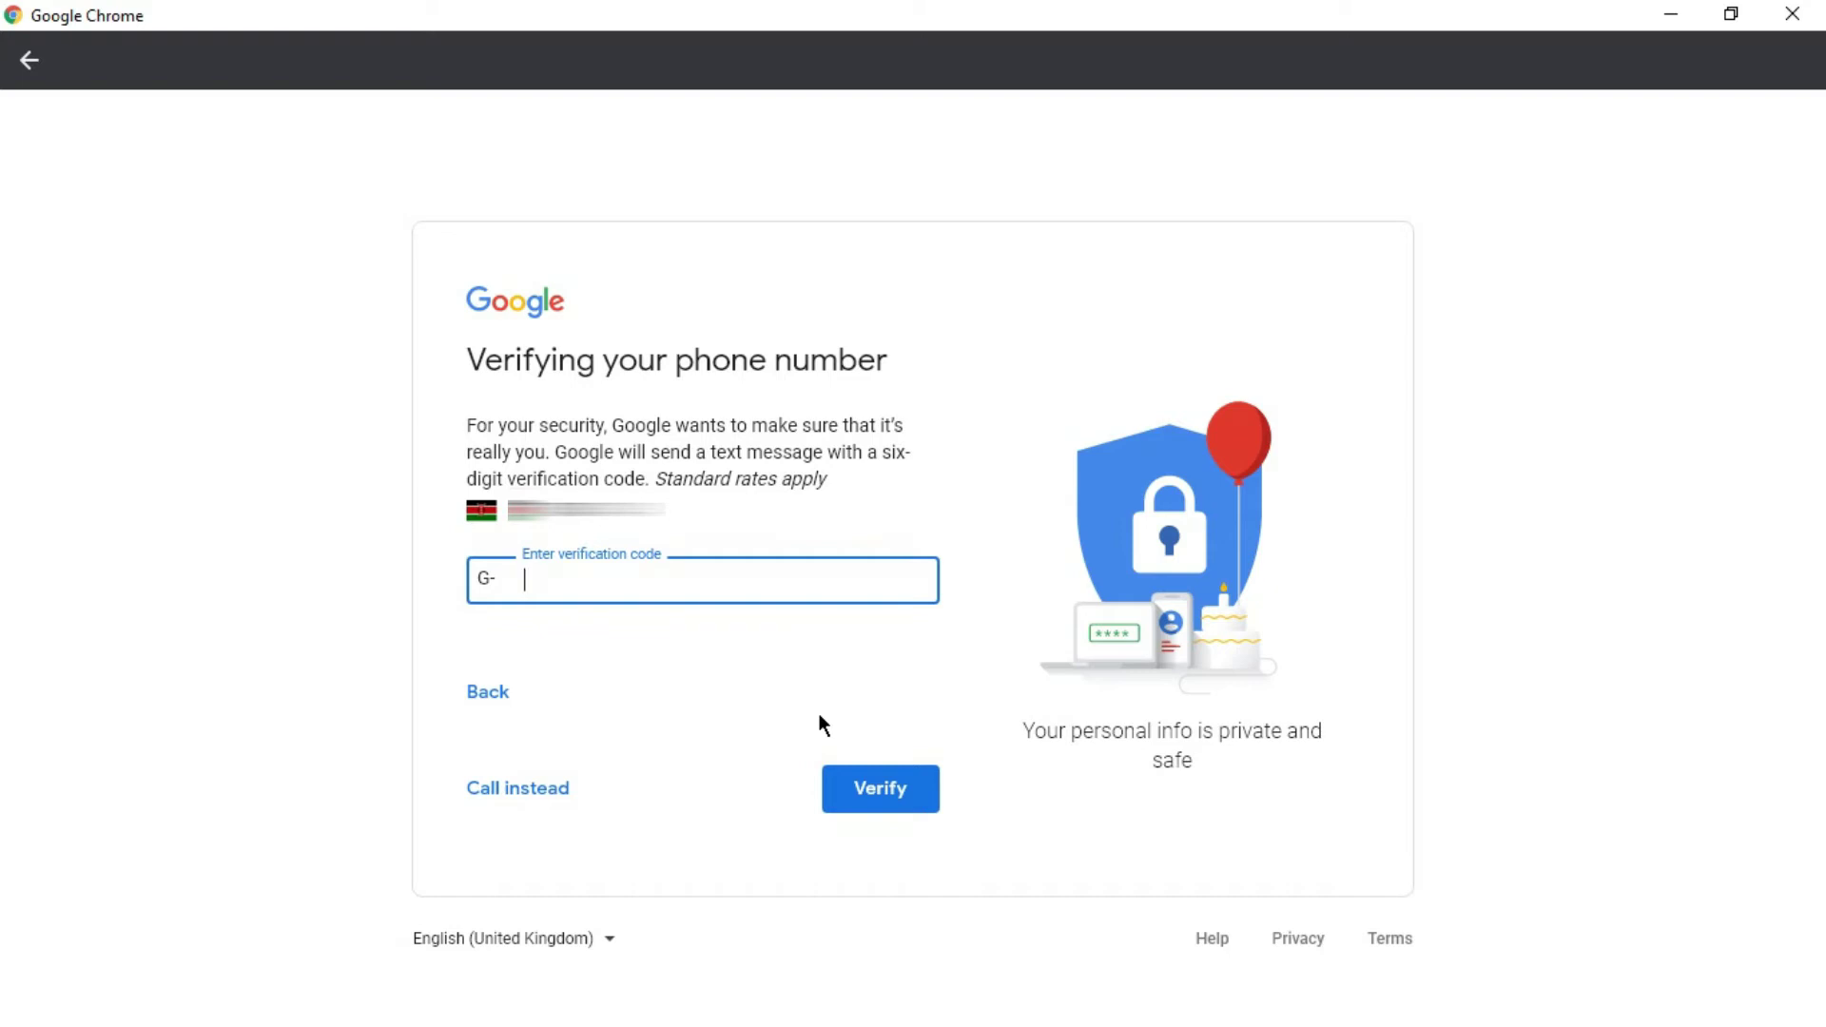
key("ctrl+v")
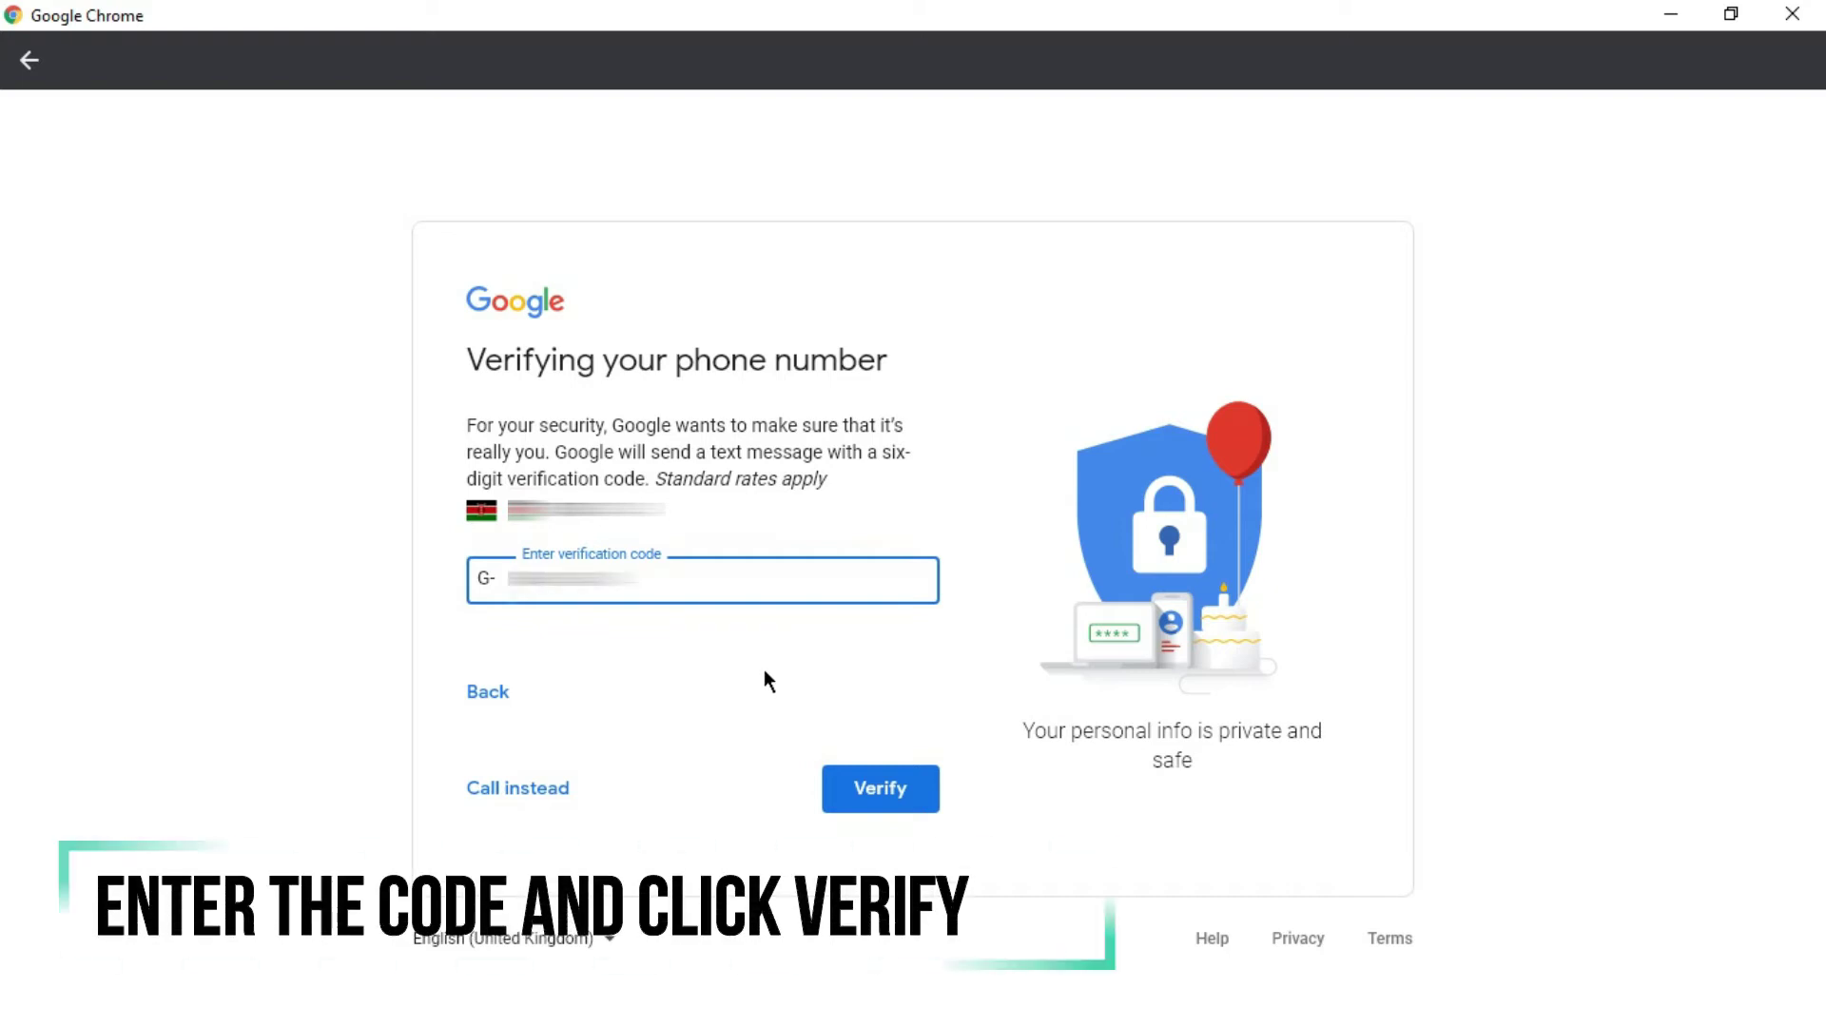
left_click(863, 799)
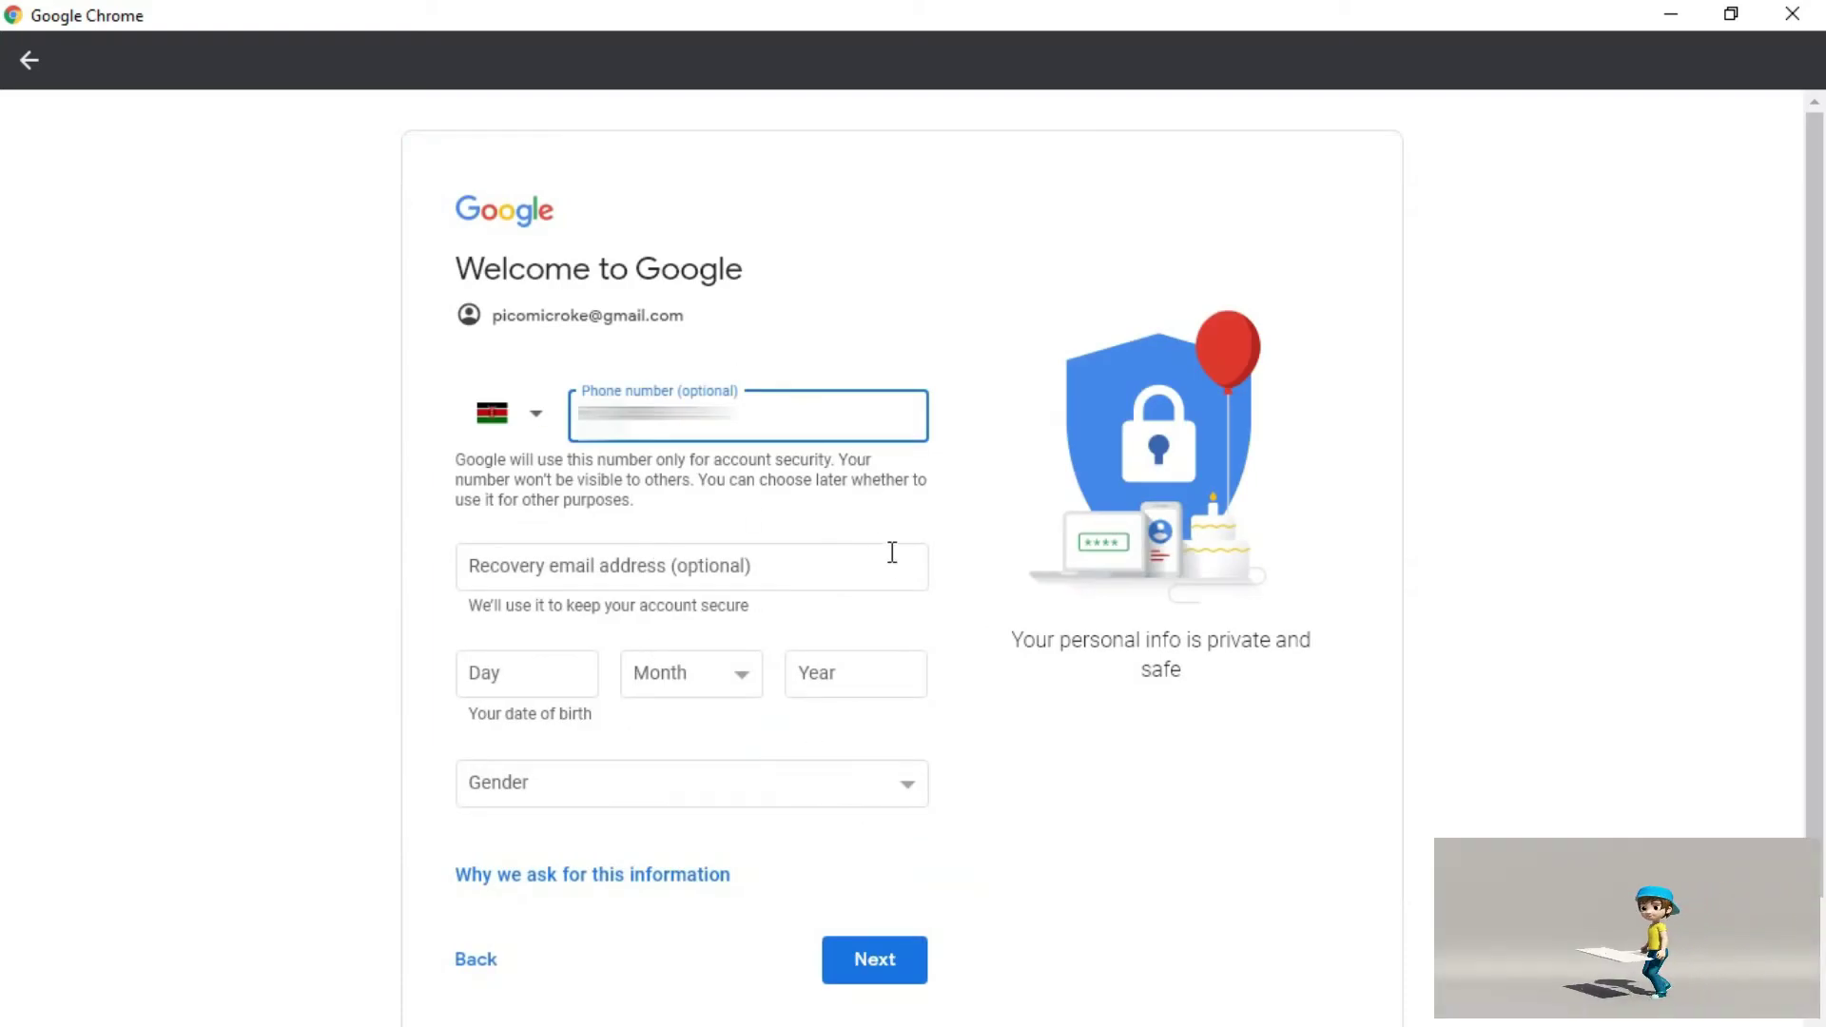
- Skip the recovery email, enter the birth day, month and year, and set gender to Male
left_click(823, 576)
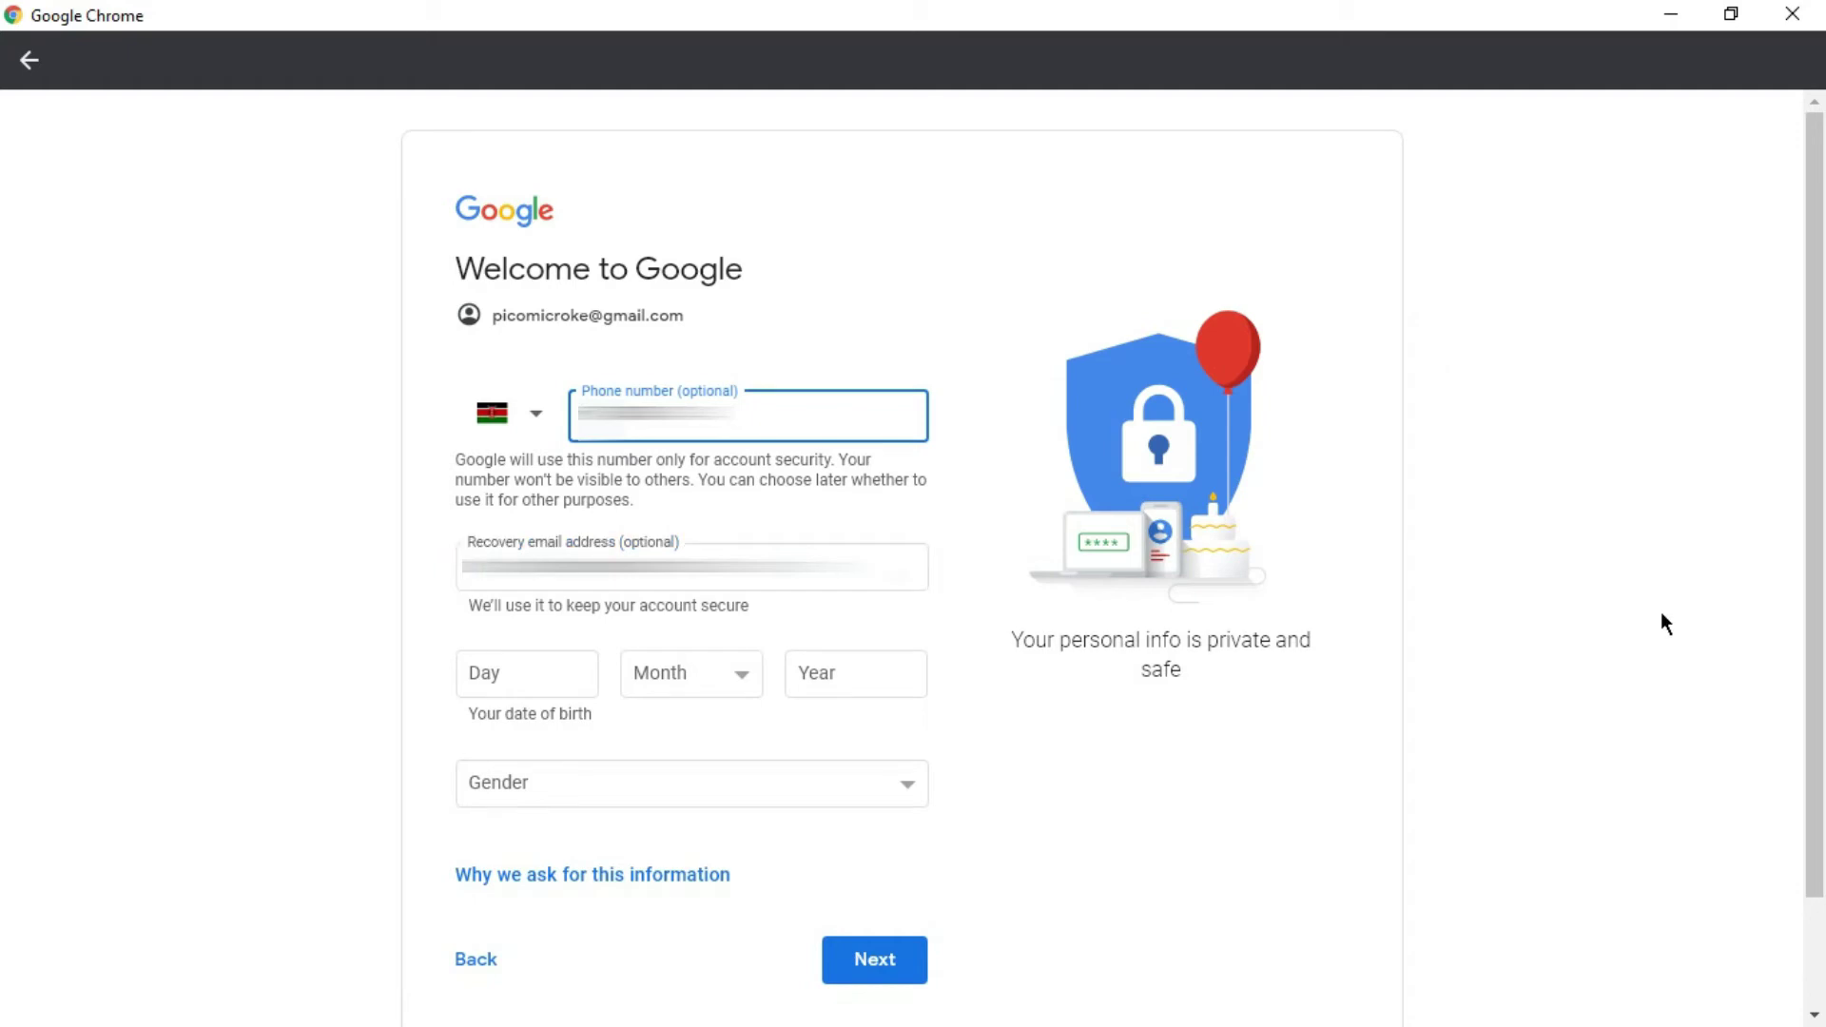
scroll(700, 403, "down", 2)
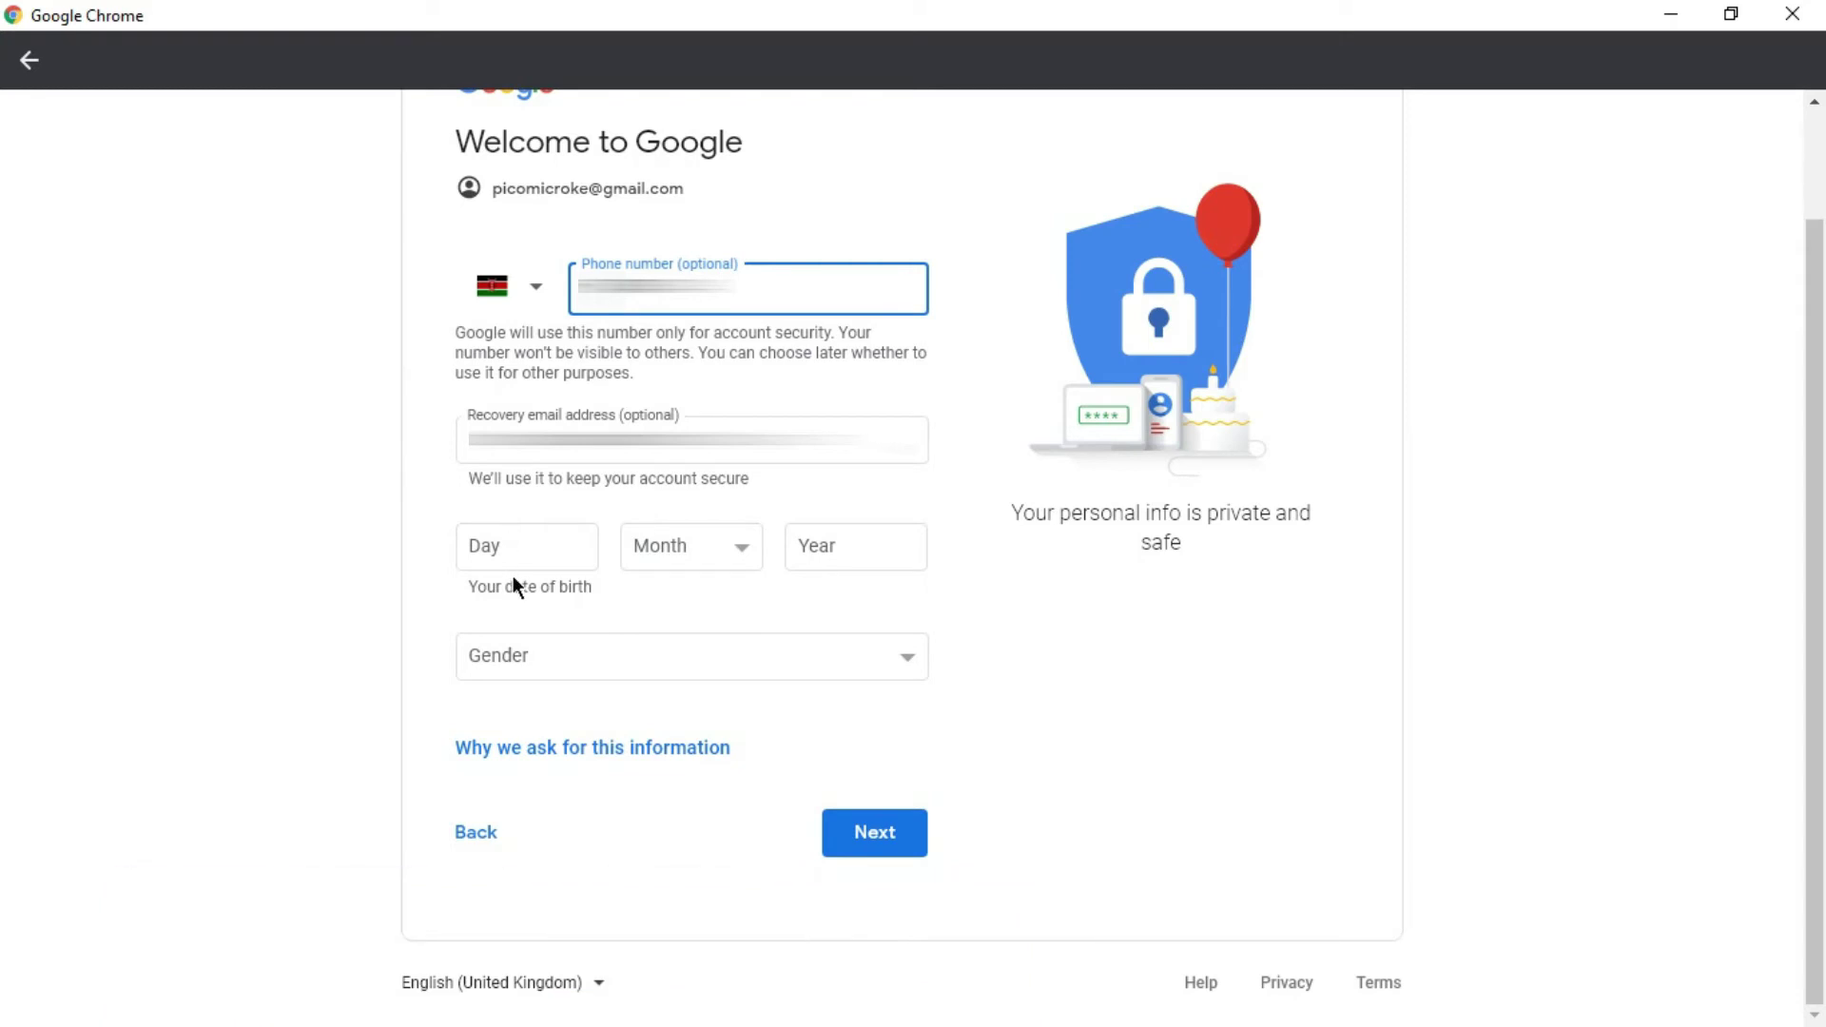
left_click(527, 555)
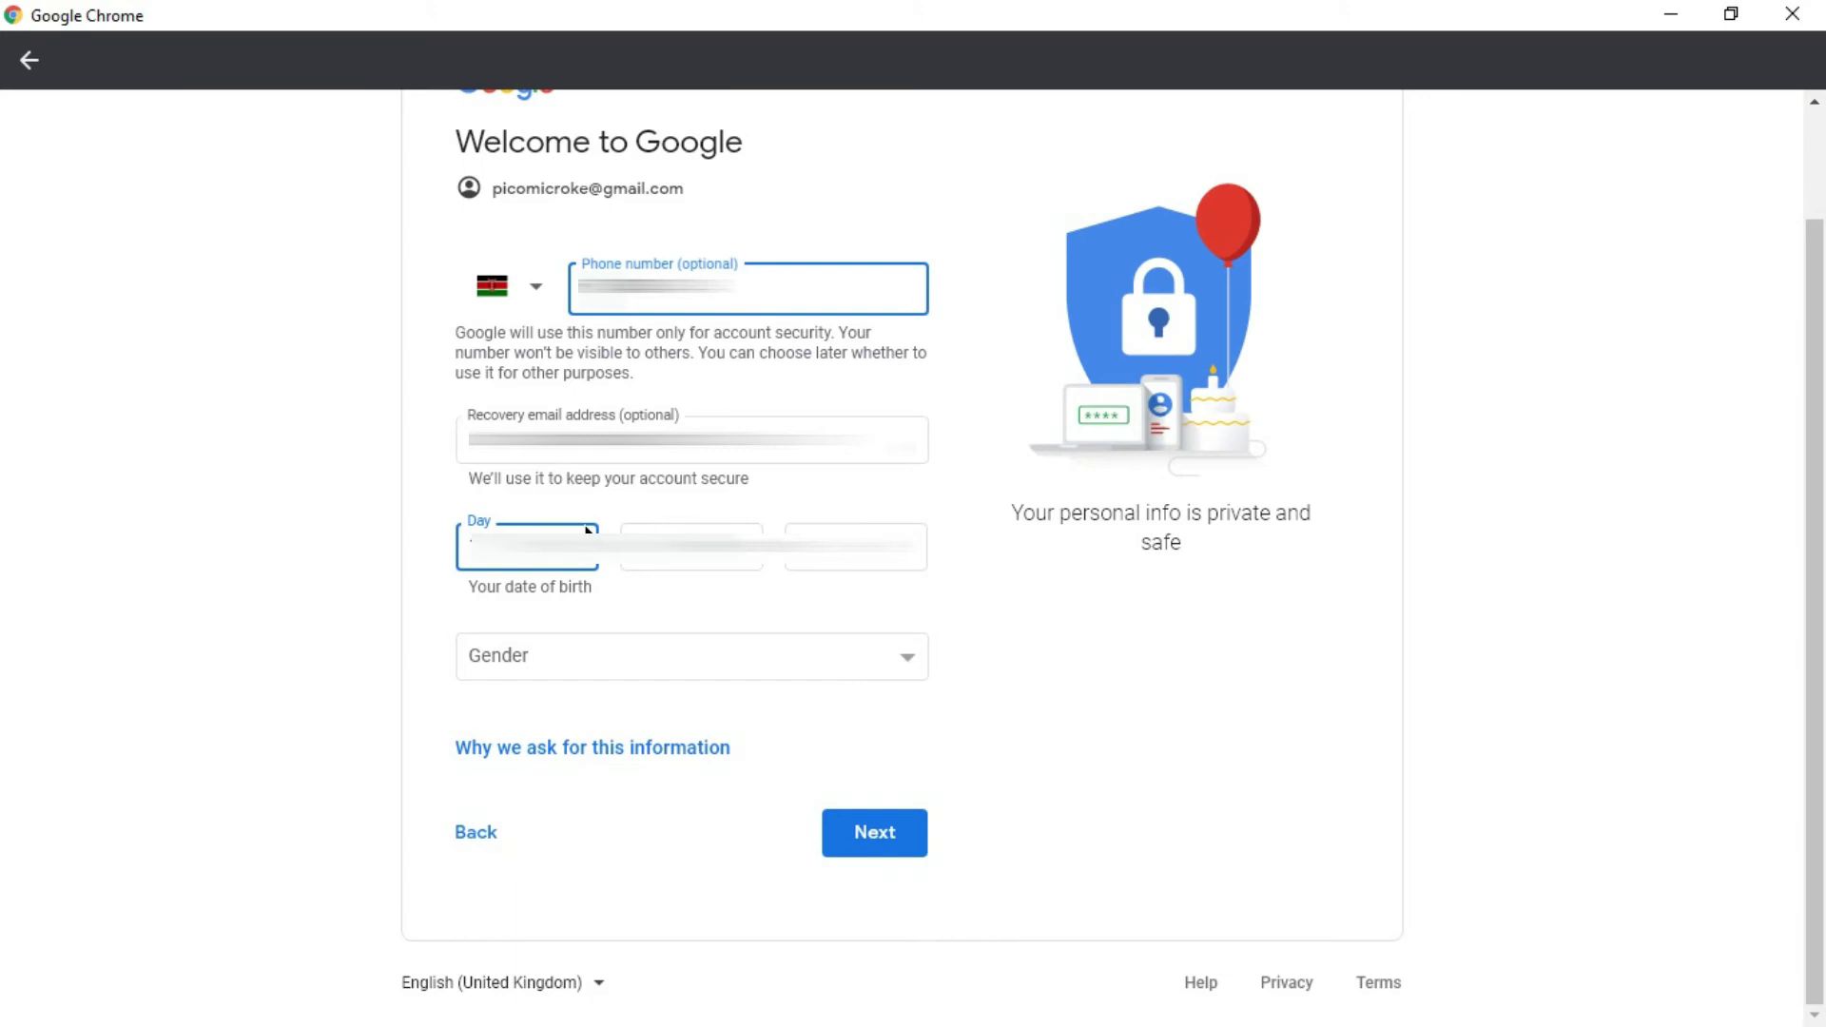
left_click(691, 548)
left_click(691, 656)
left_click(833, 552)
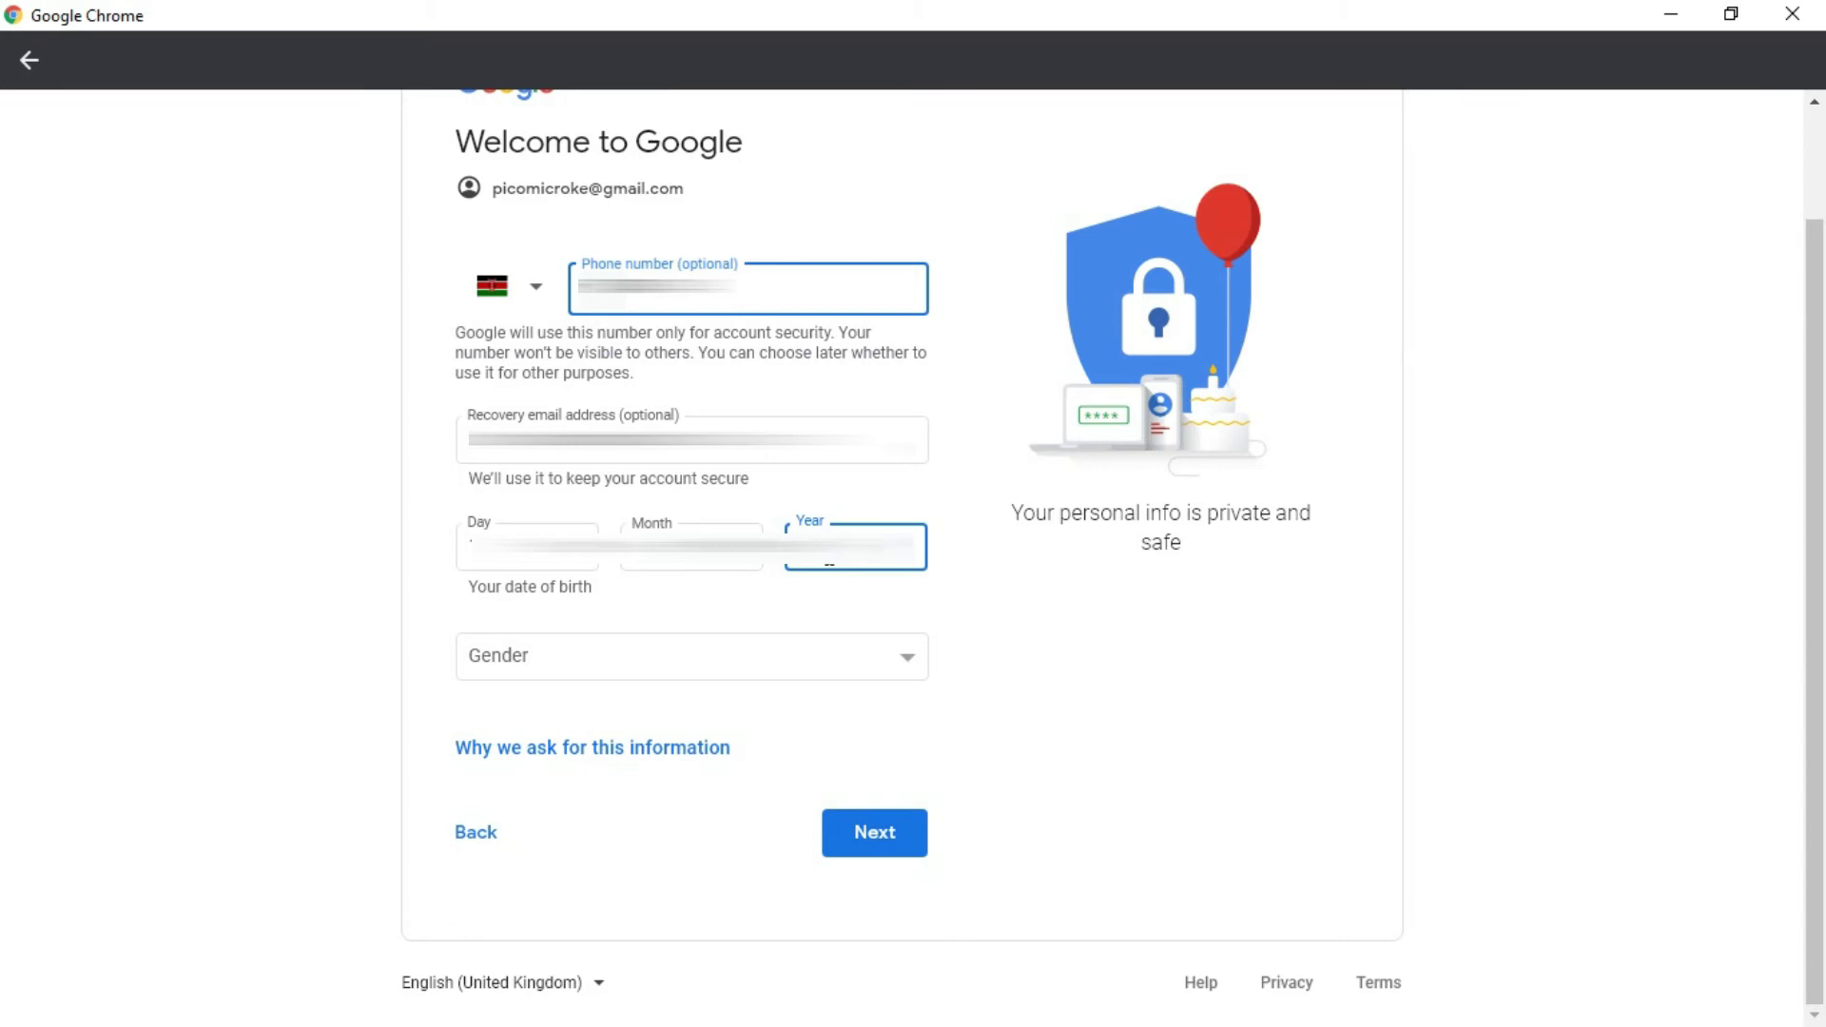
left_click(848, 669)
left_click(632, 713)
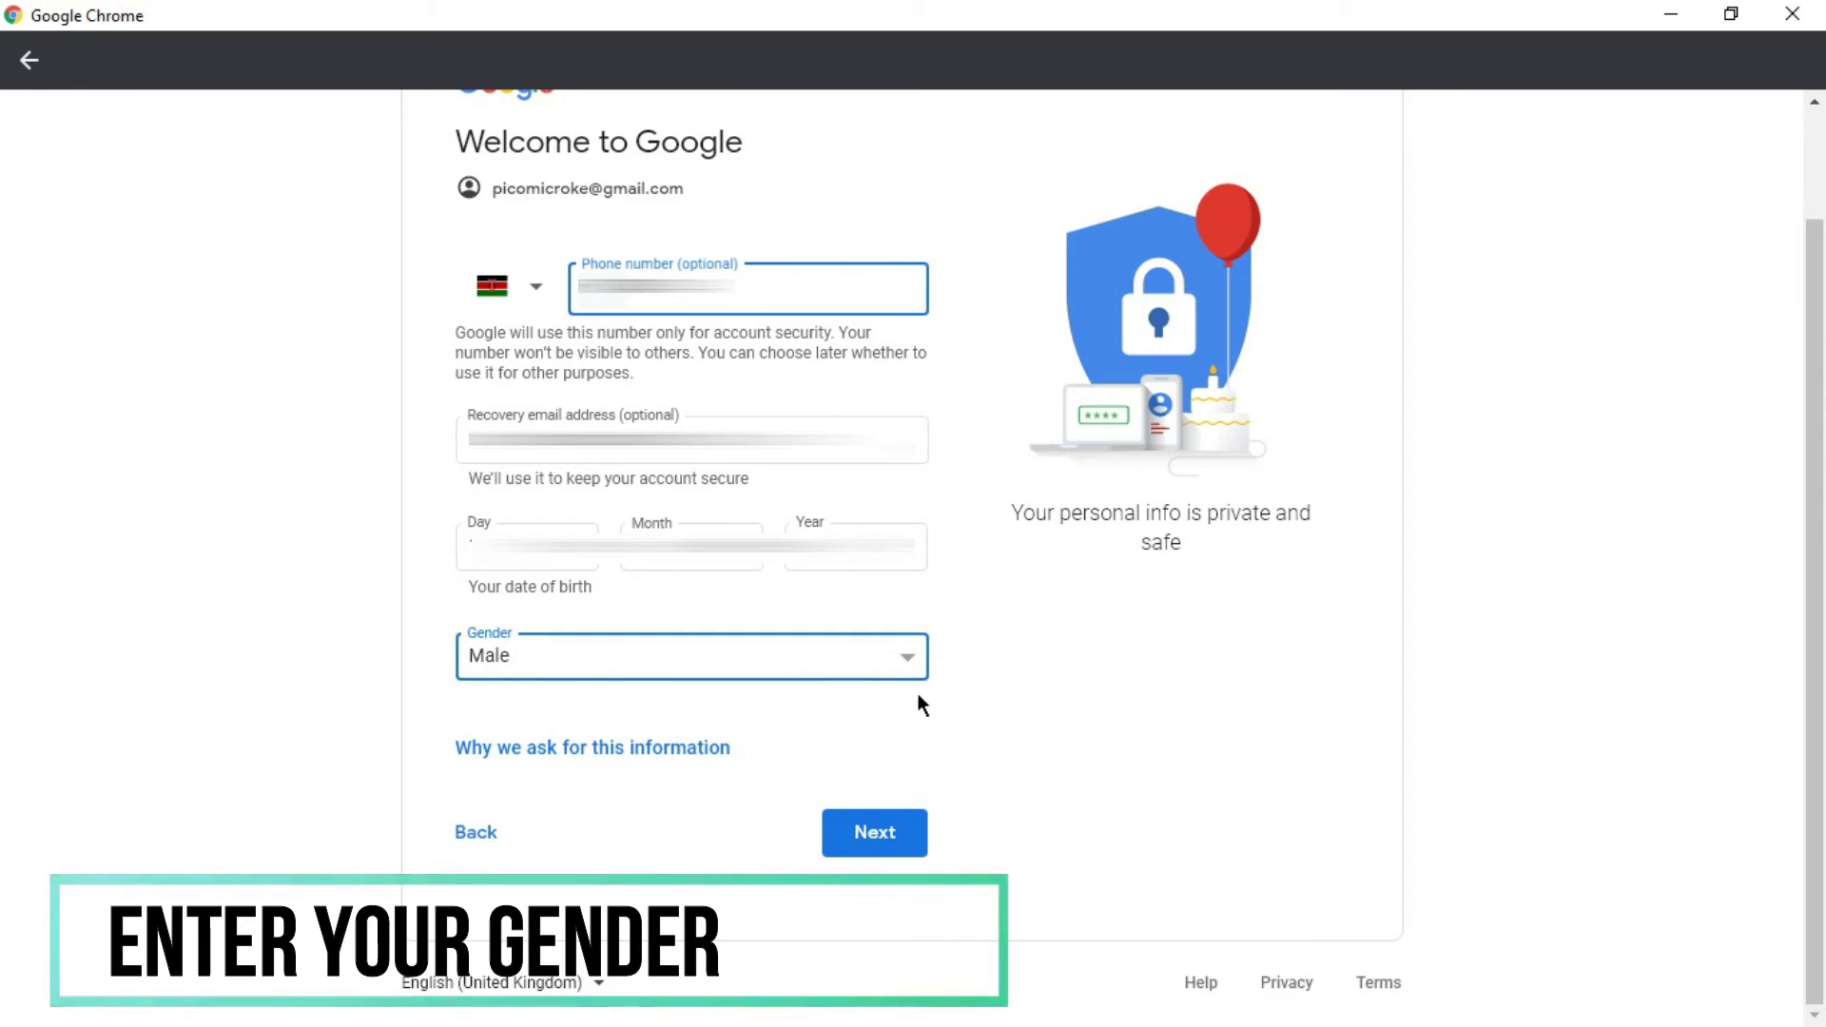
left_click(911, 837)
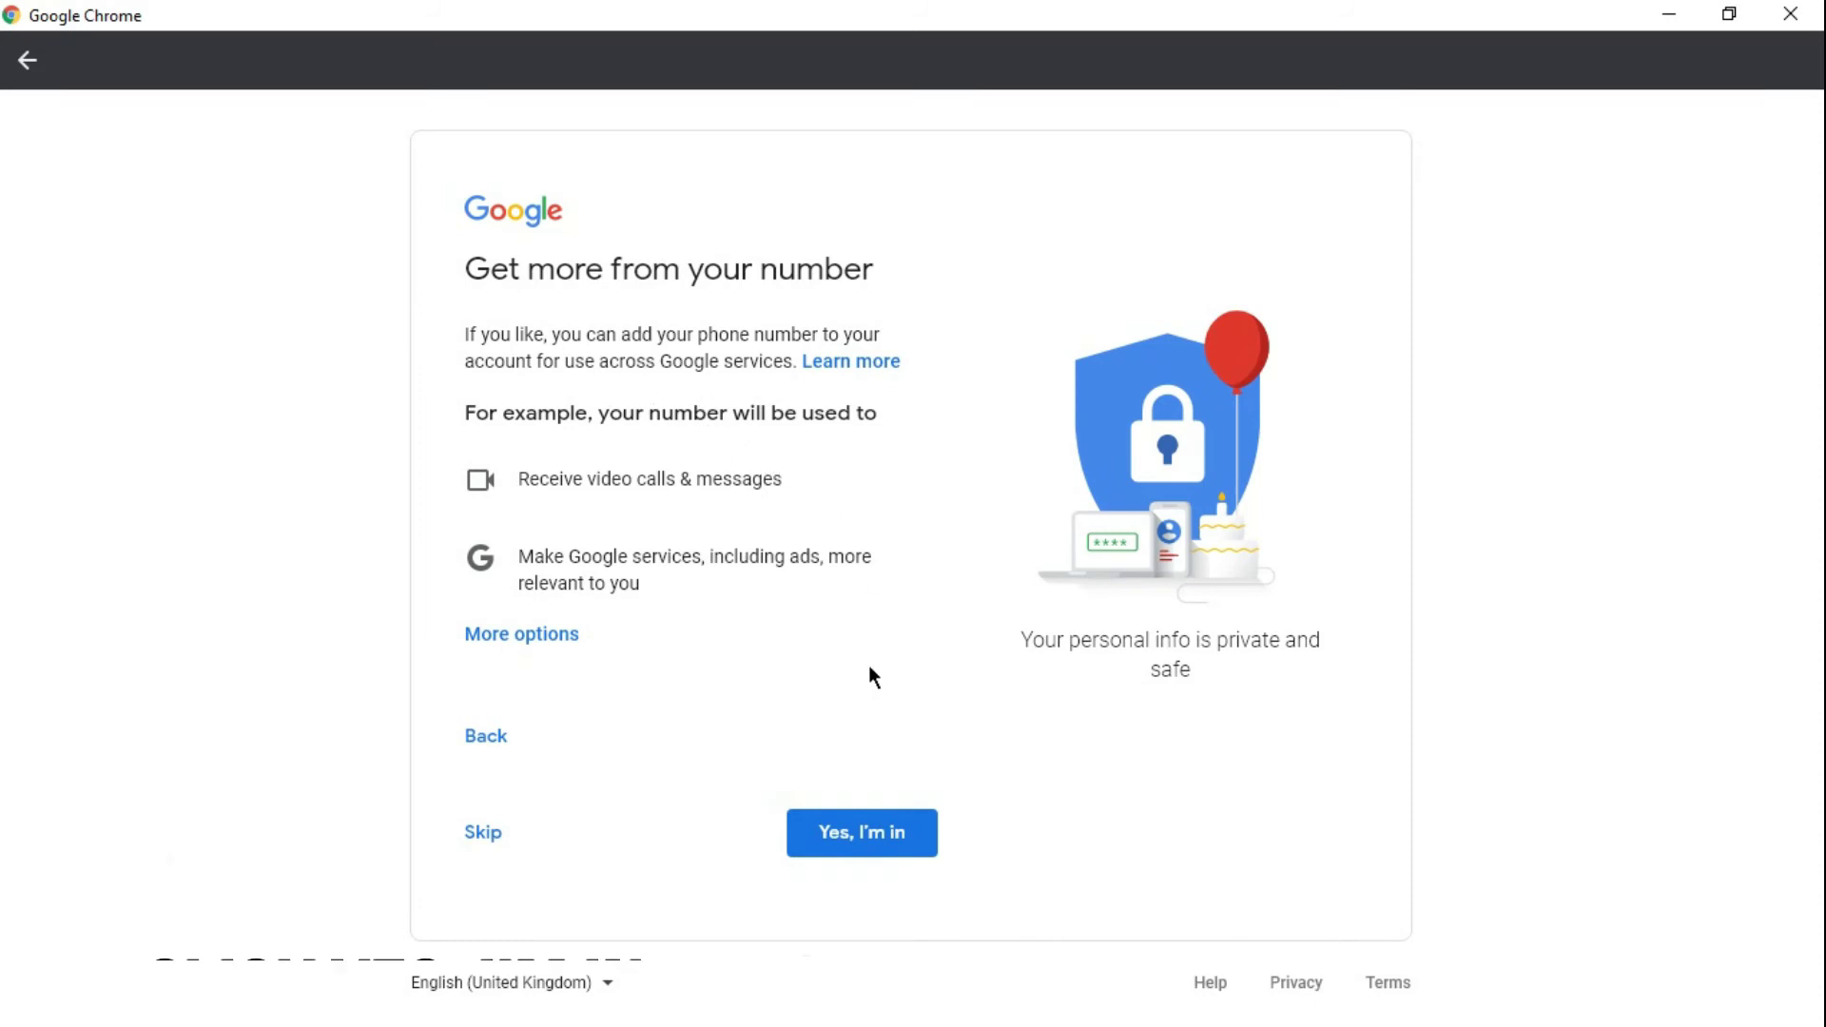
- Agree to use the phone number, review Privacy and Terms with More options expanded, and accept
left_click(882, 826)
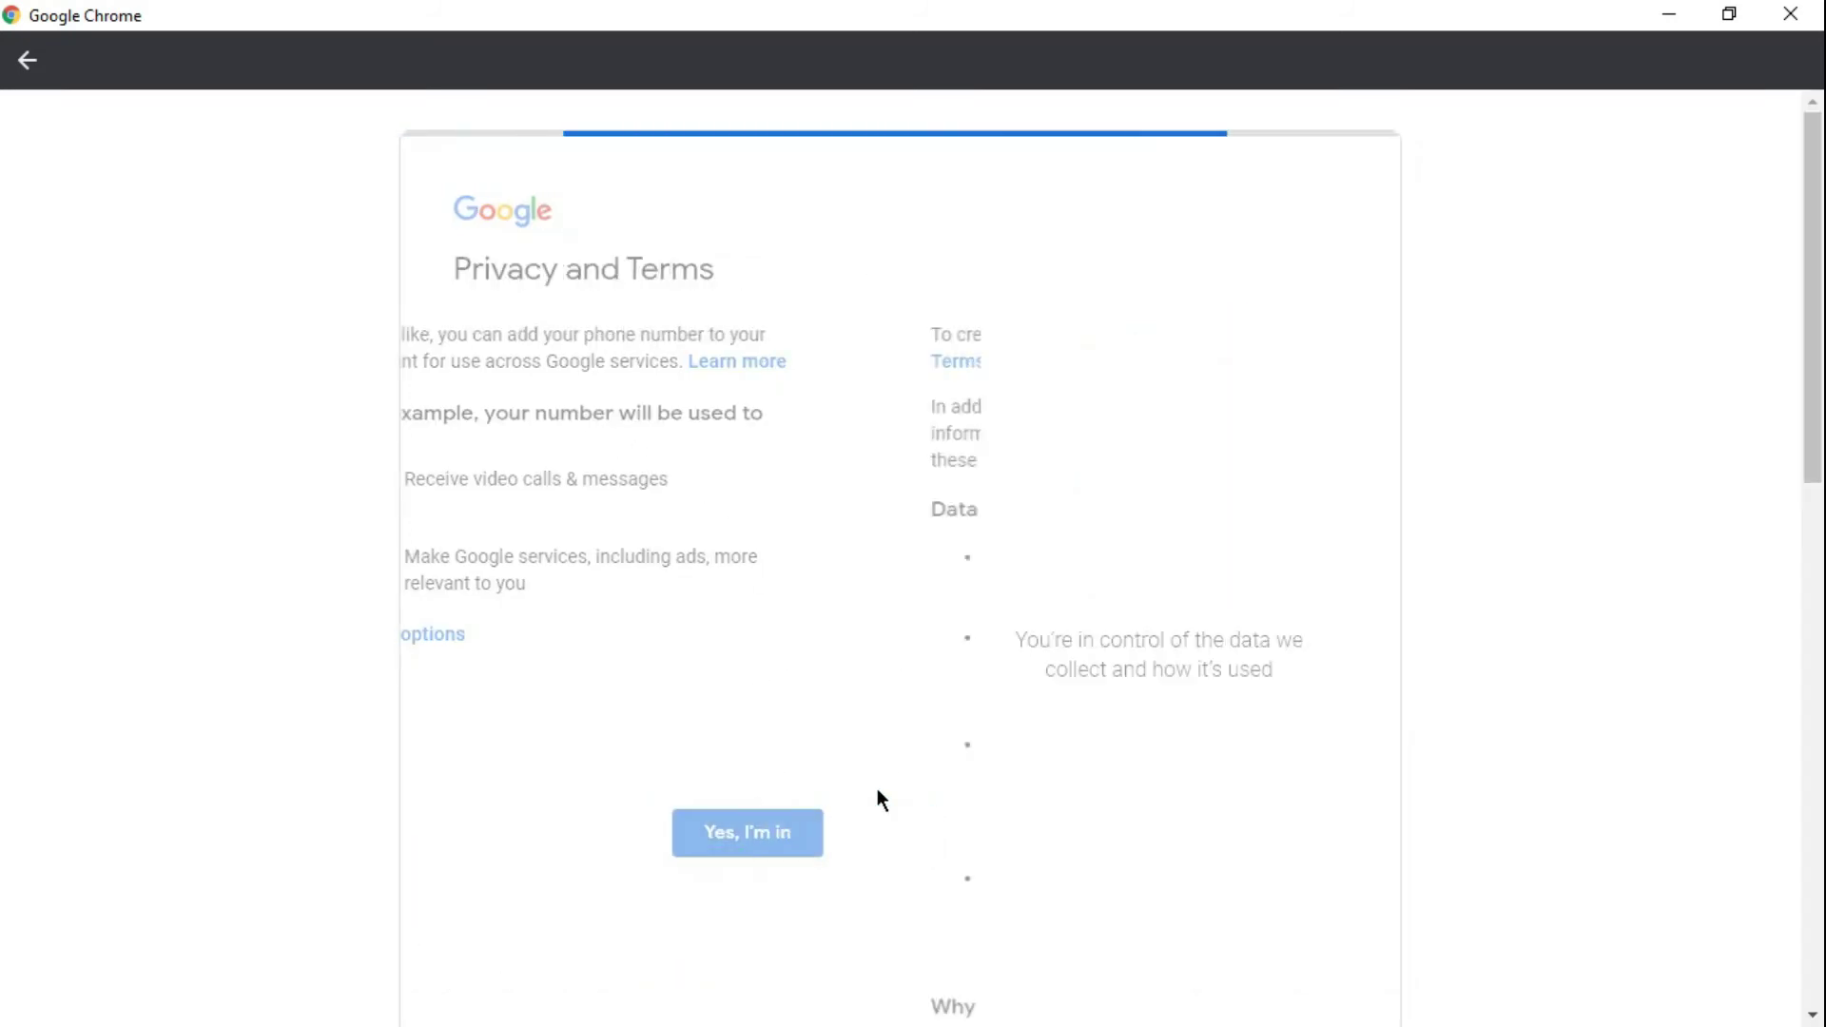
scroll(843, 747, "down", 6)
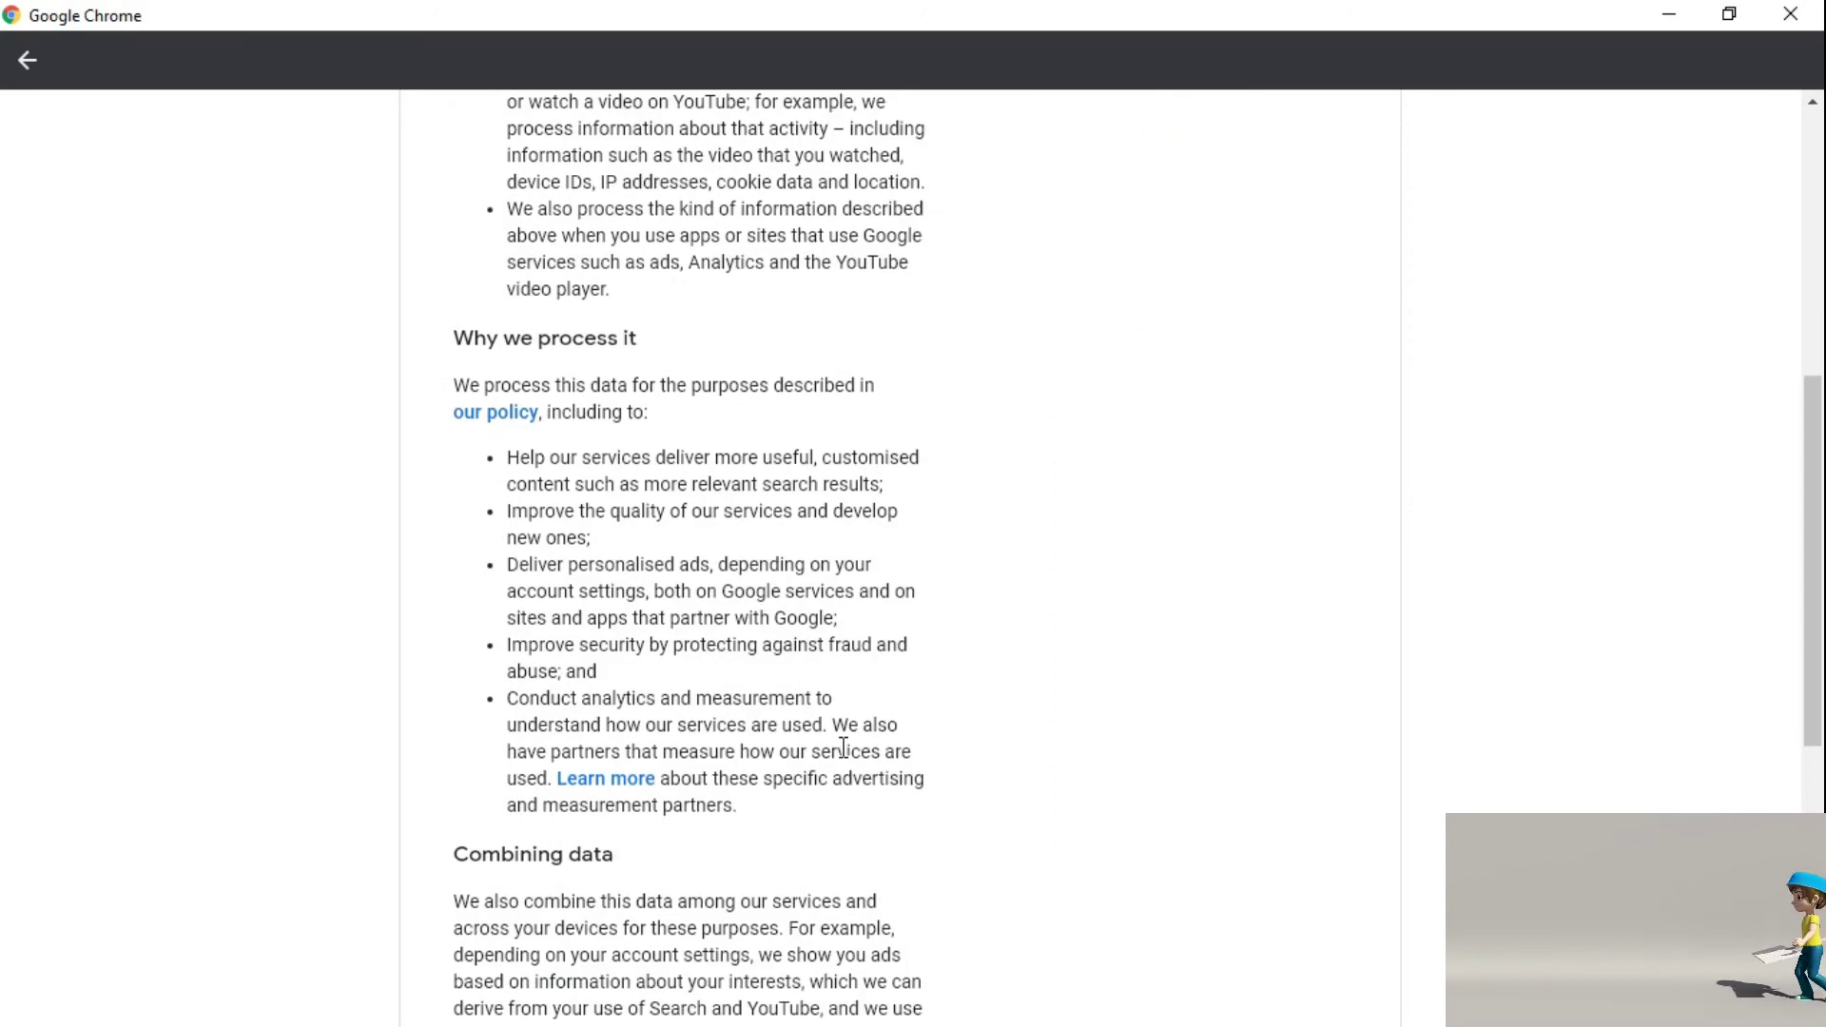
scroll(842, 748, "down", 7)
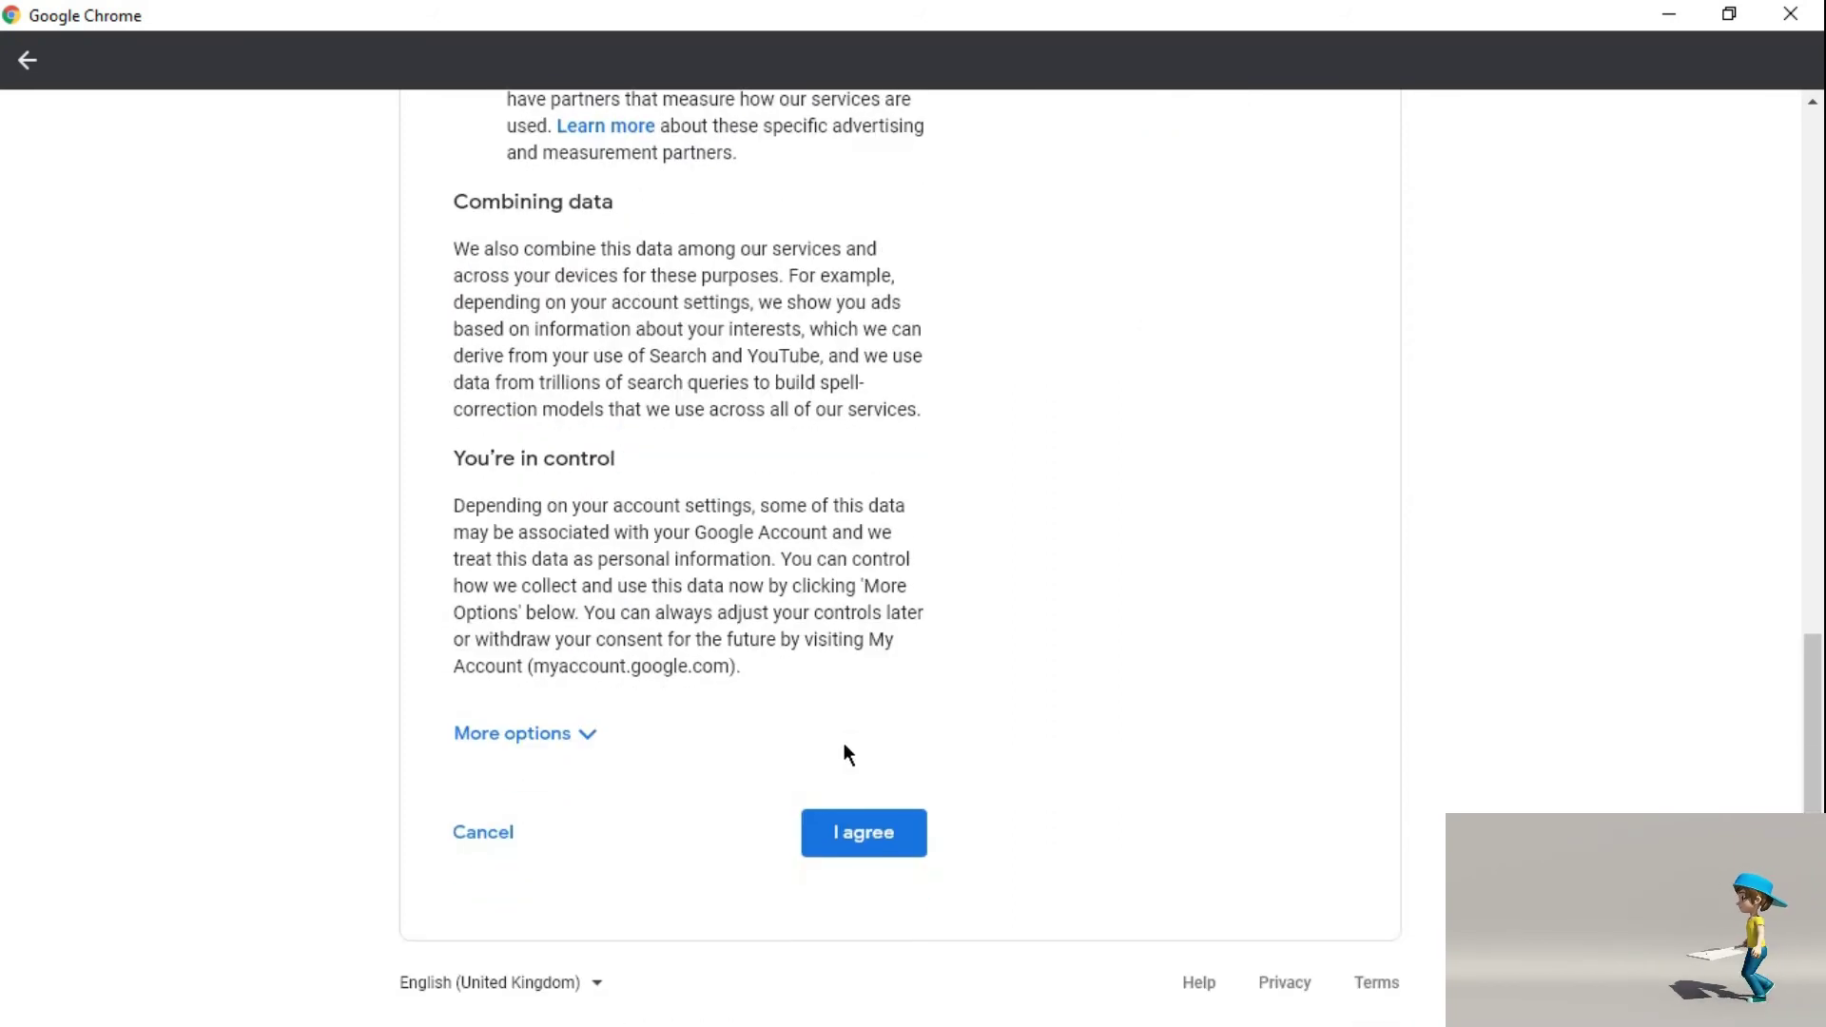
left_click(567, 732)
scroll(1010, 586, "down", 12)
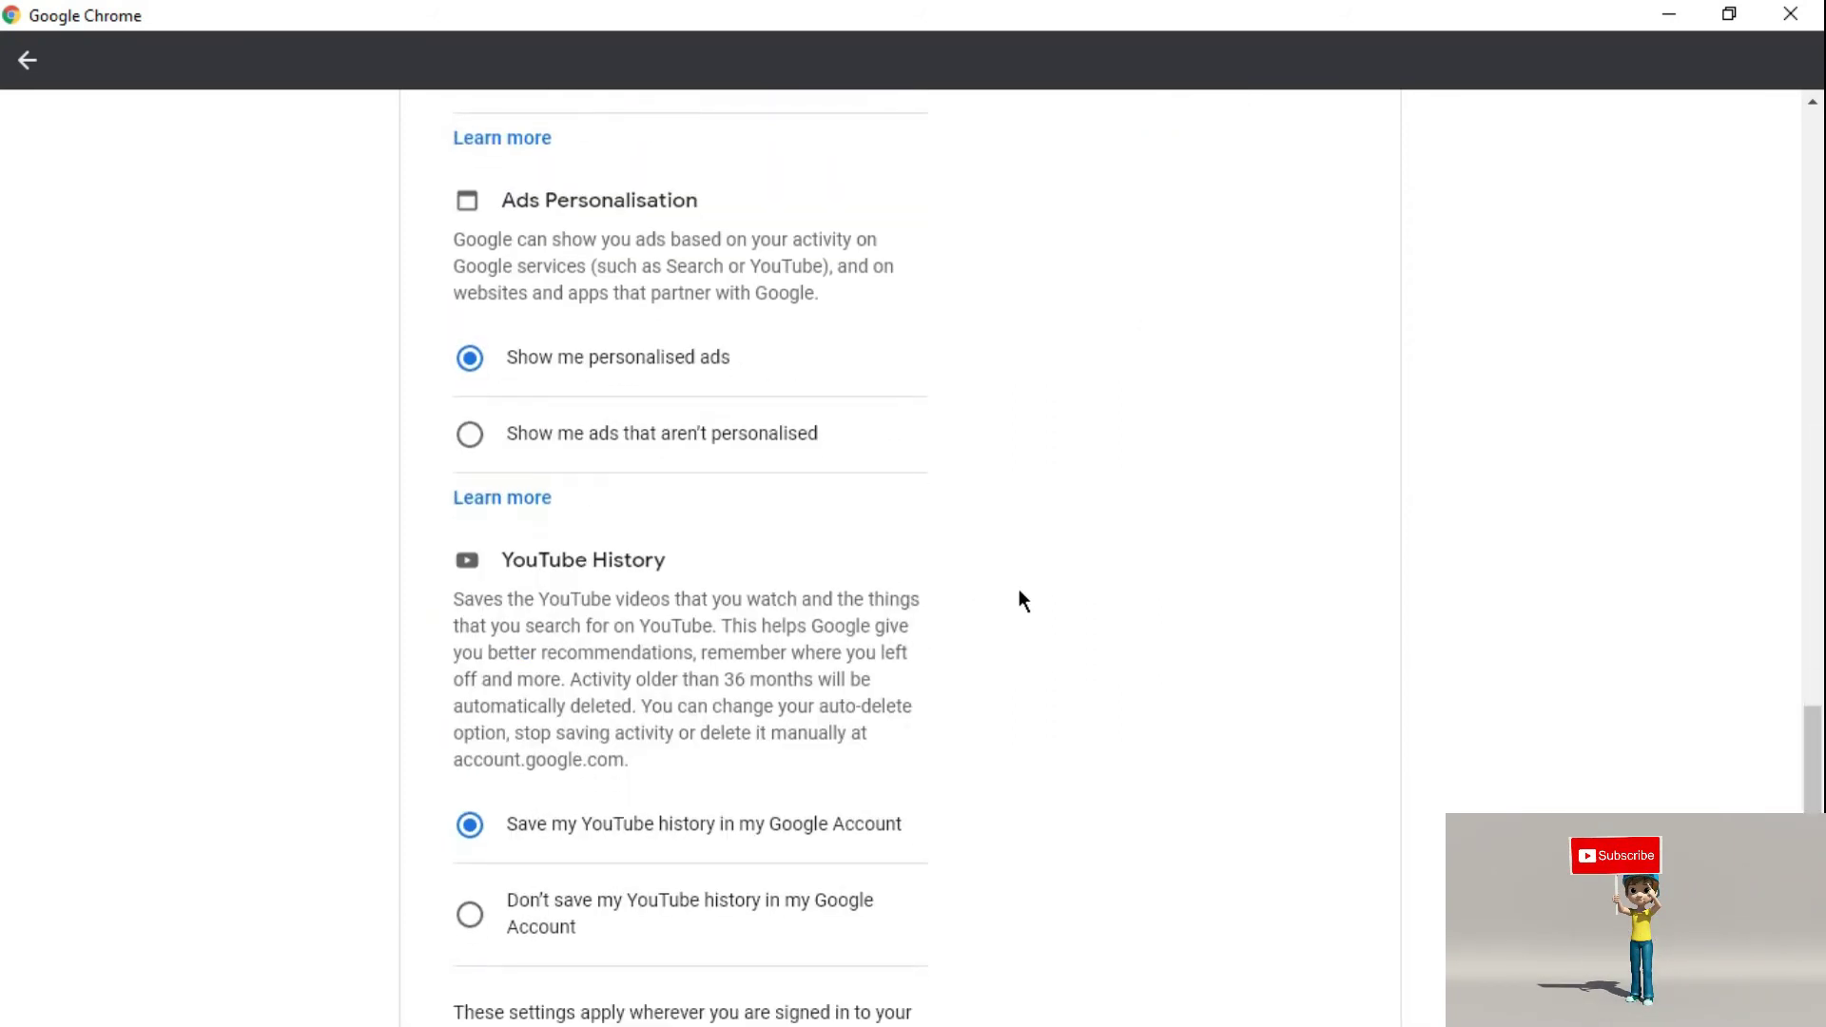
scroll(1020, 591, "up", 3)
scroll(1018, 599, "down", 7)
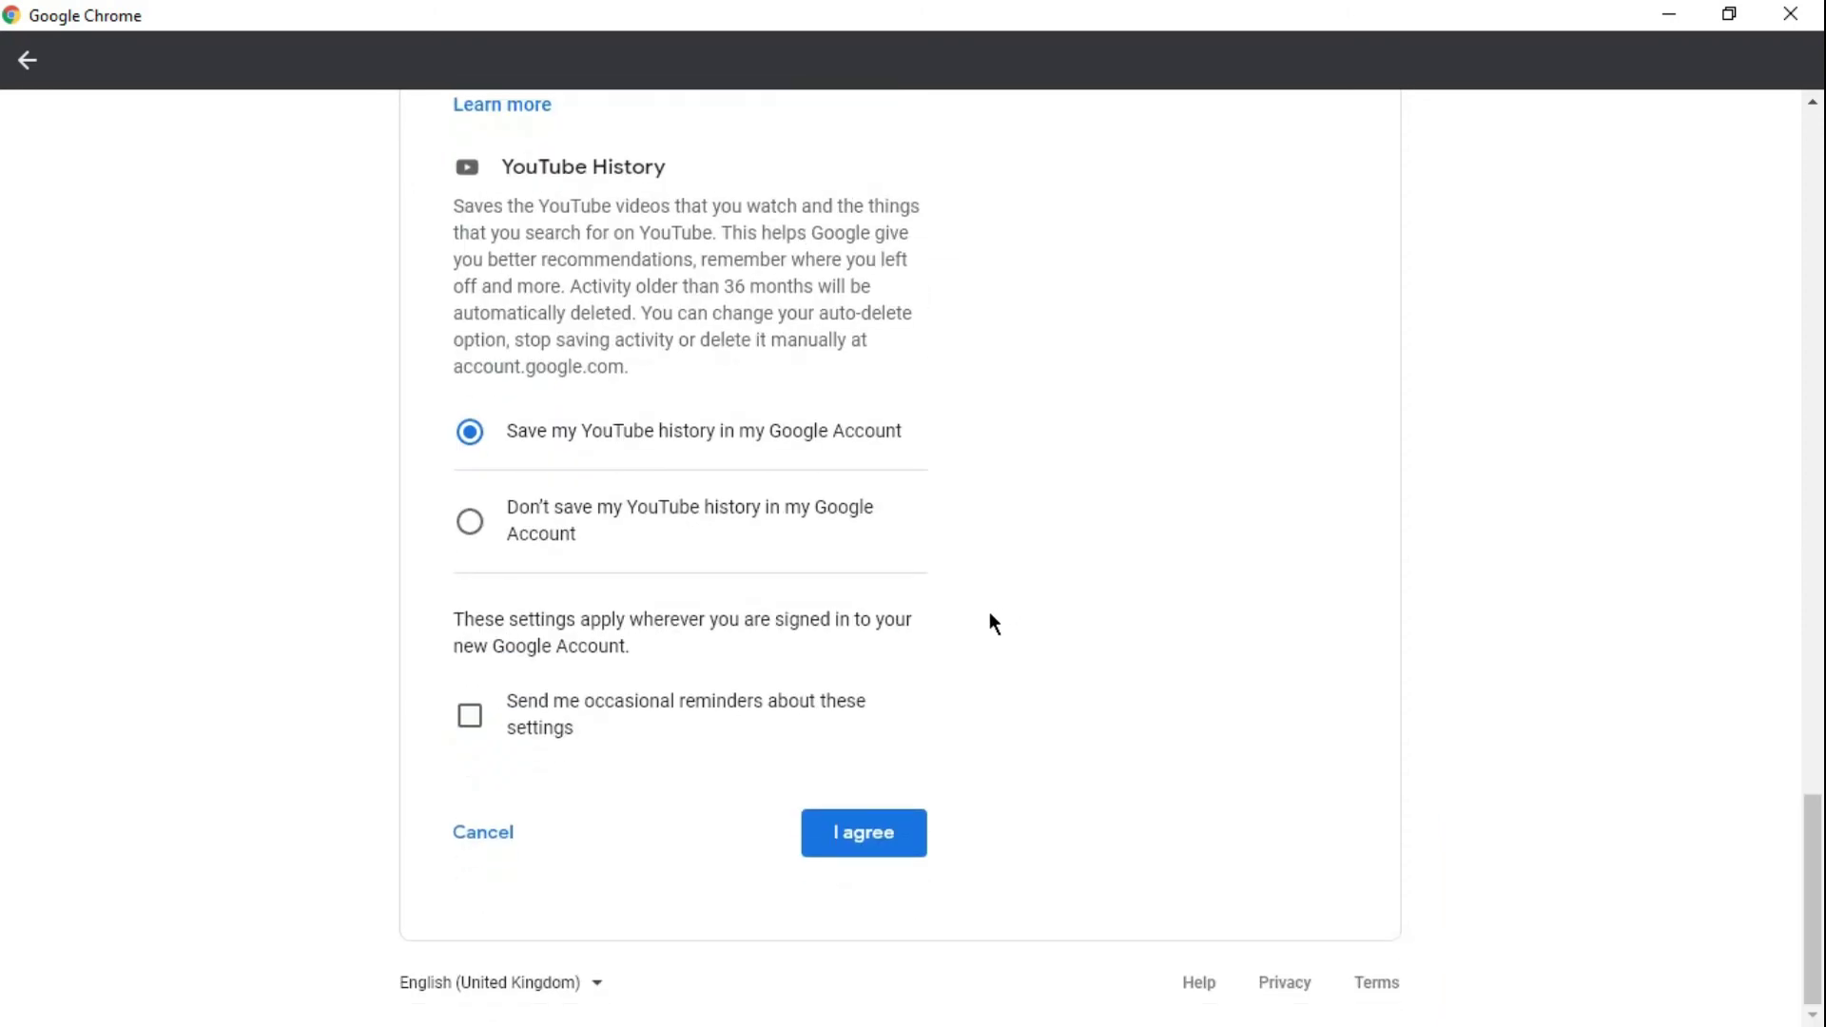
left_click(863, 847)
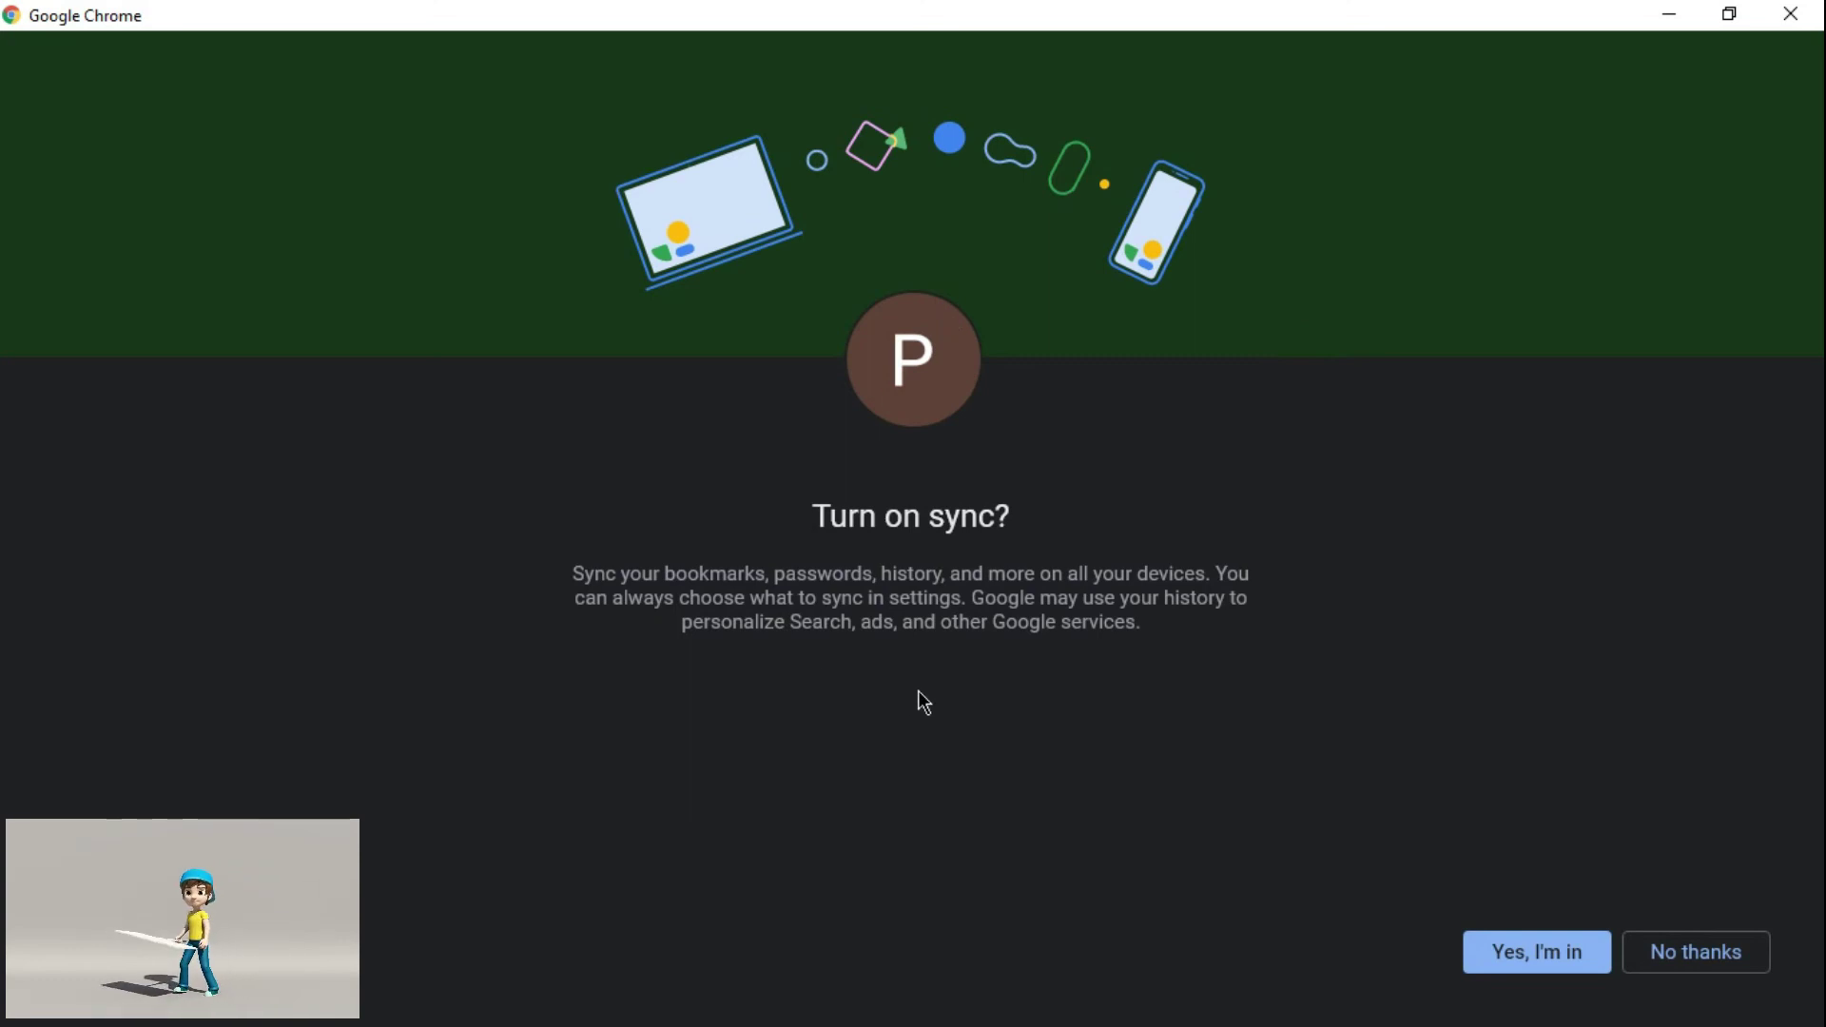
- Turn on sync, try pink, blue, purple, red and peach colours, then settle on dark green
left_click(1531, 954)
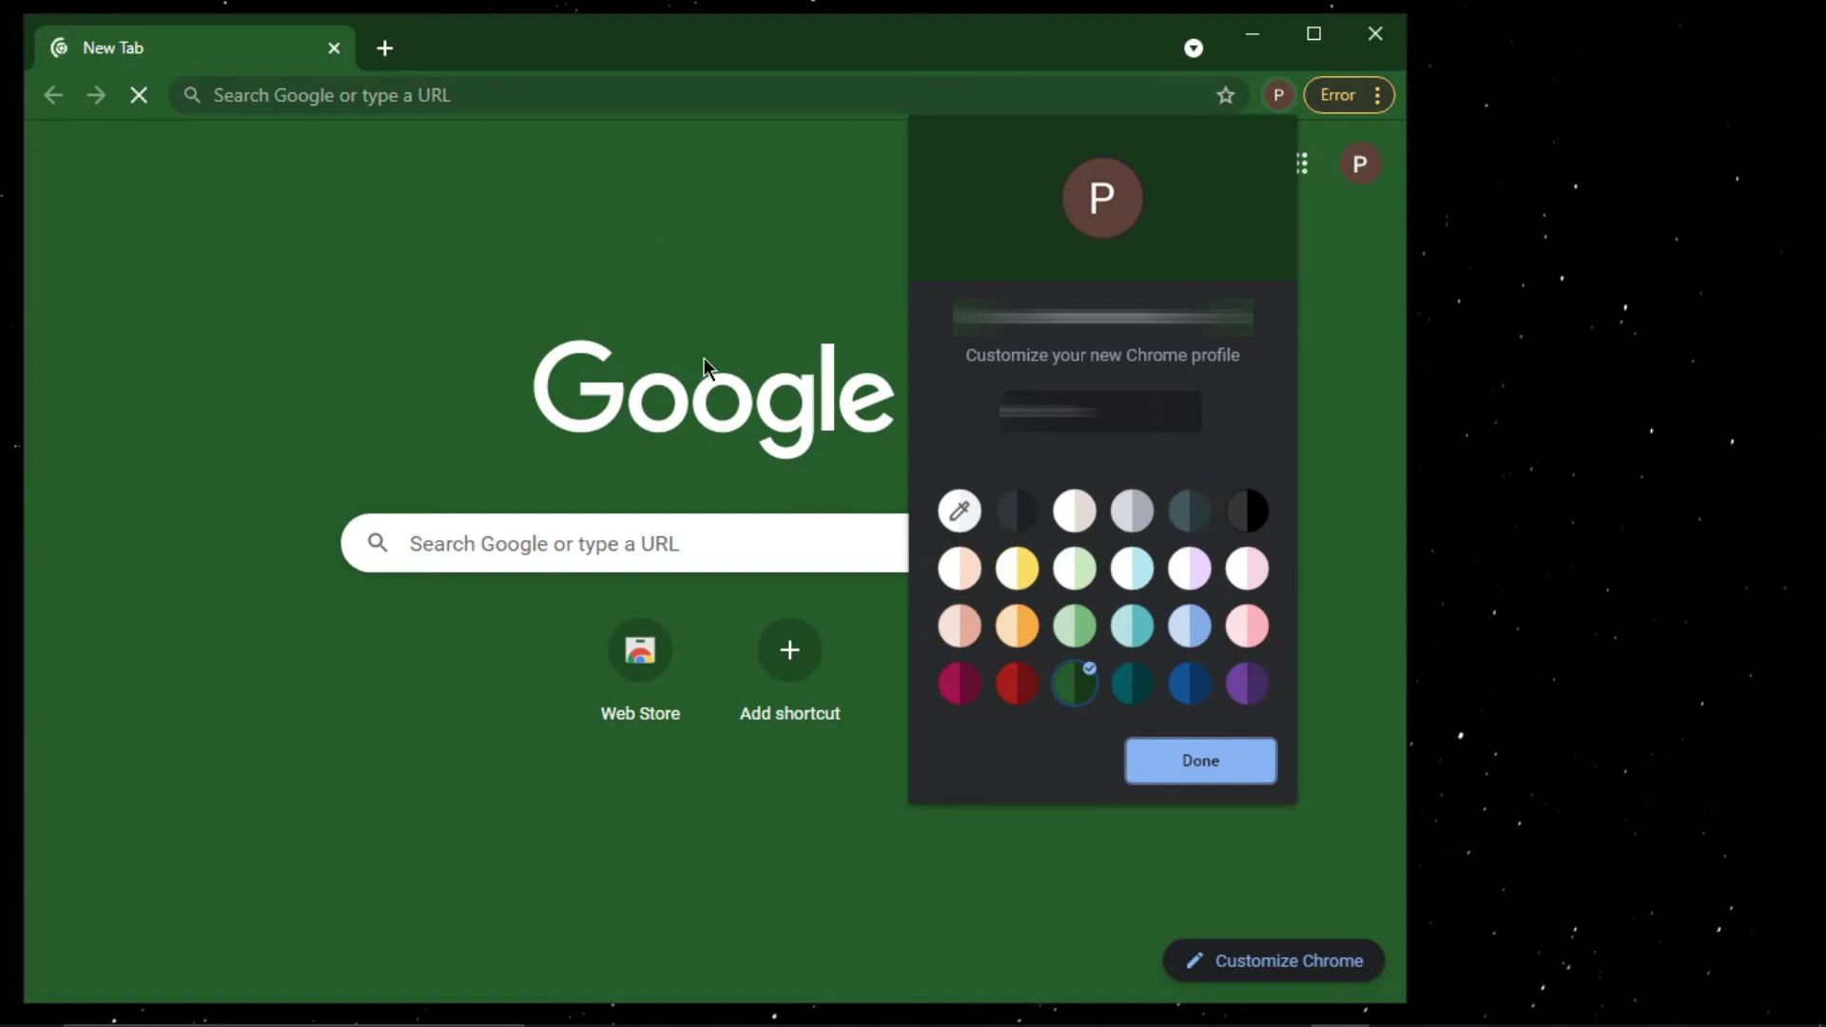
left_click(1243, 574)
left_click(1174, 692)
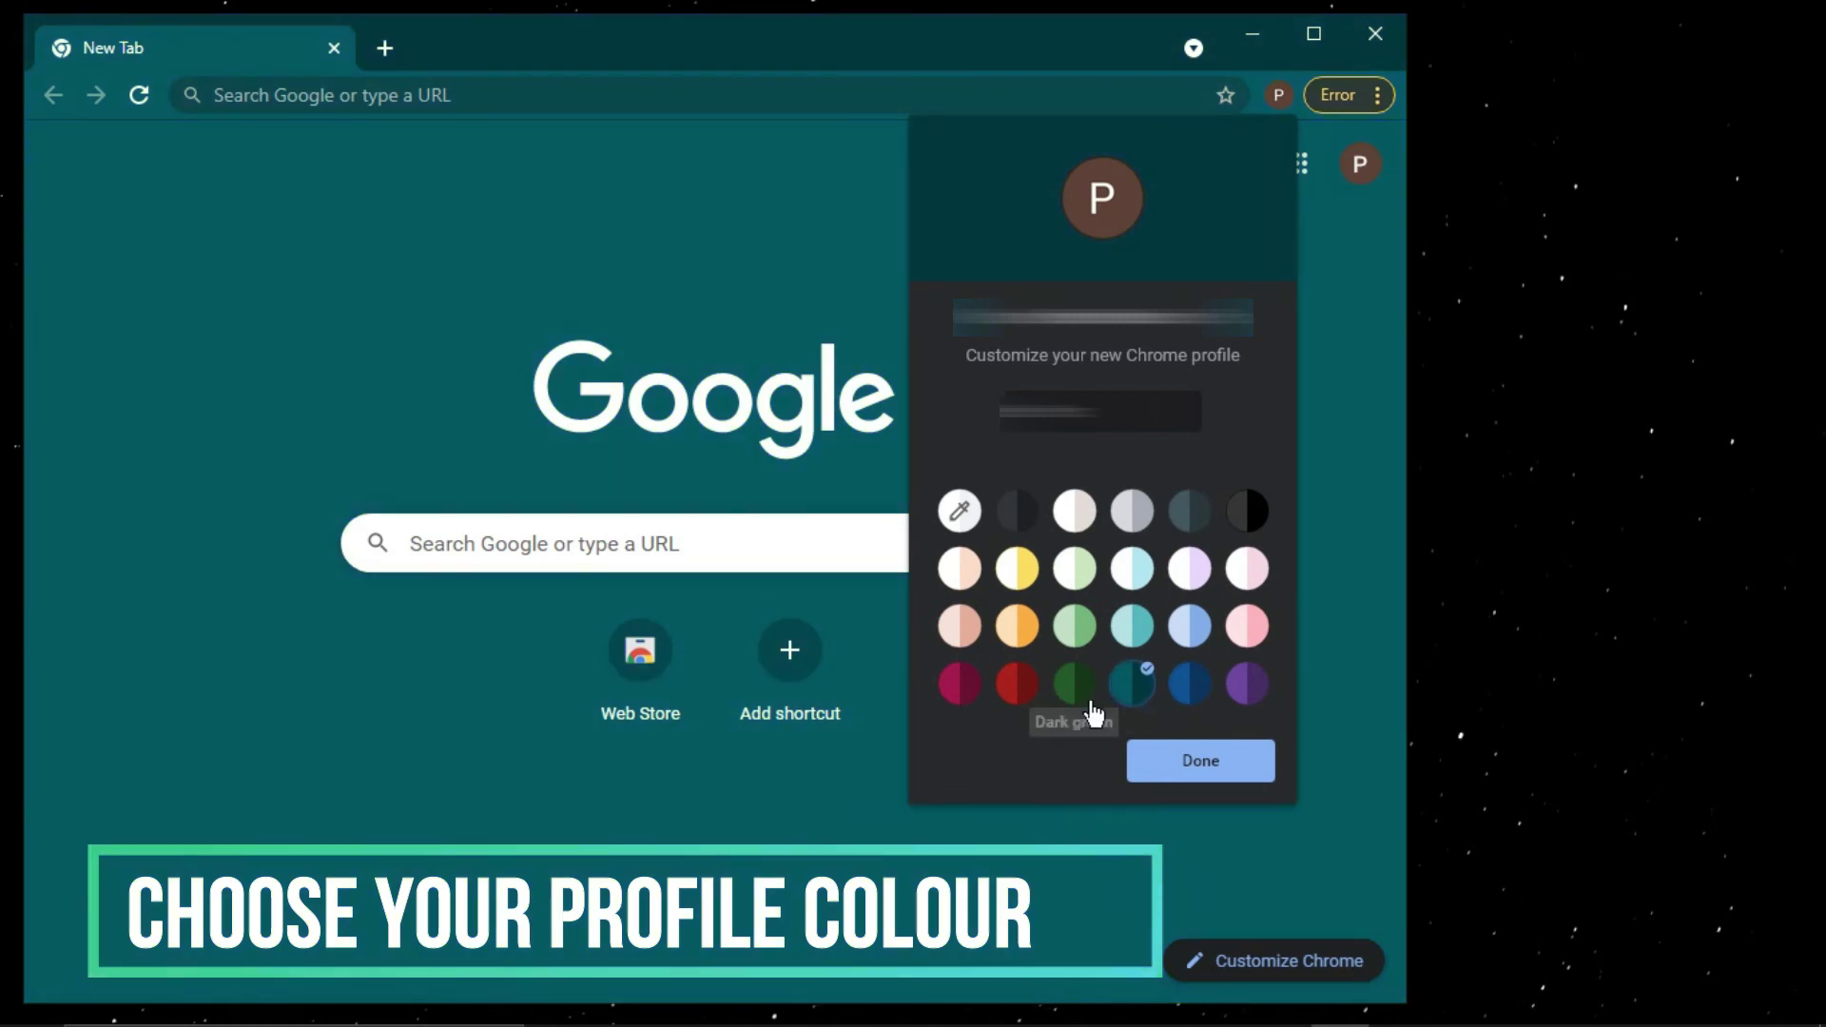
left_click(1234, 702)
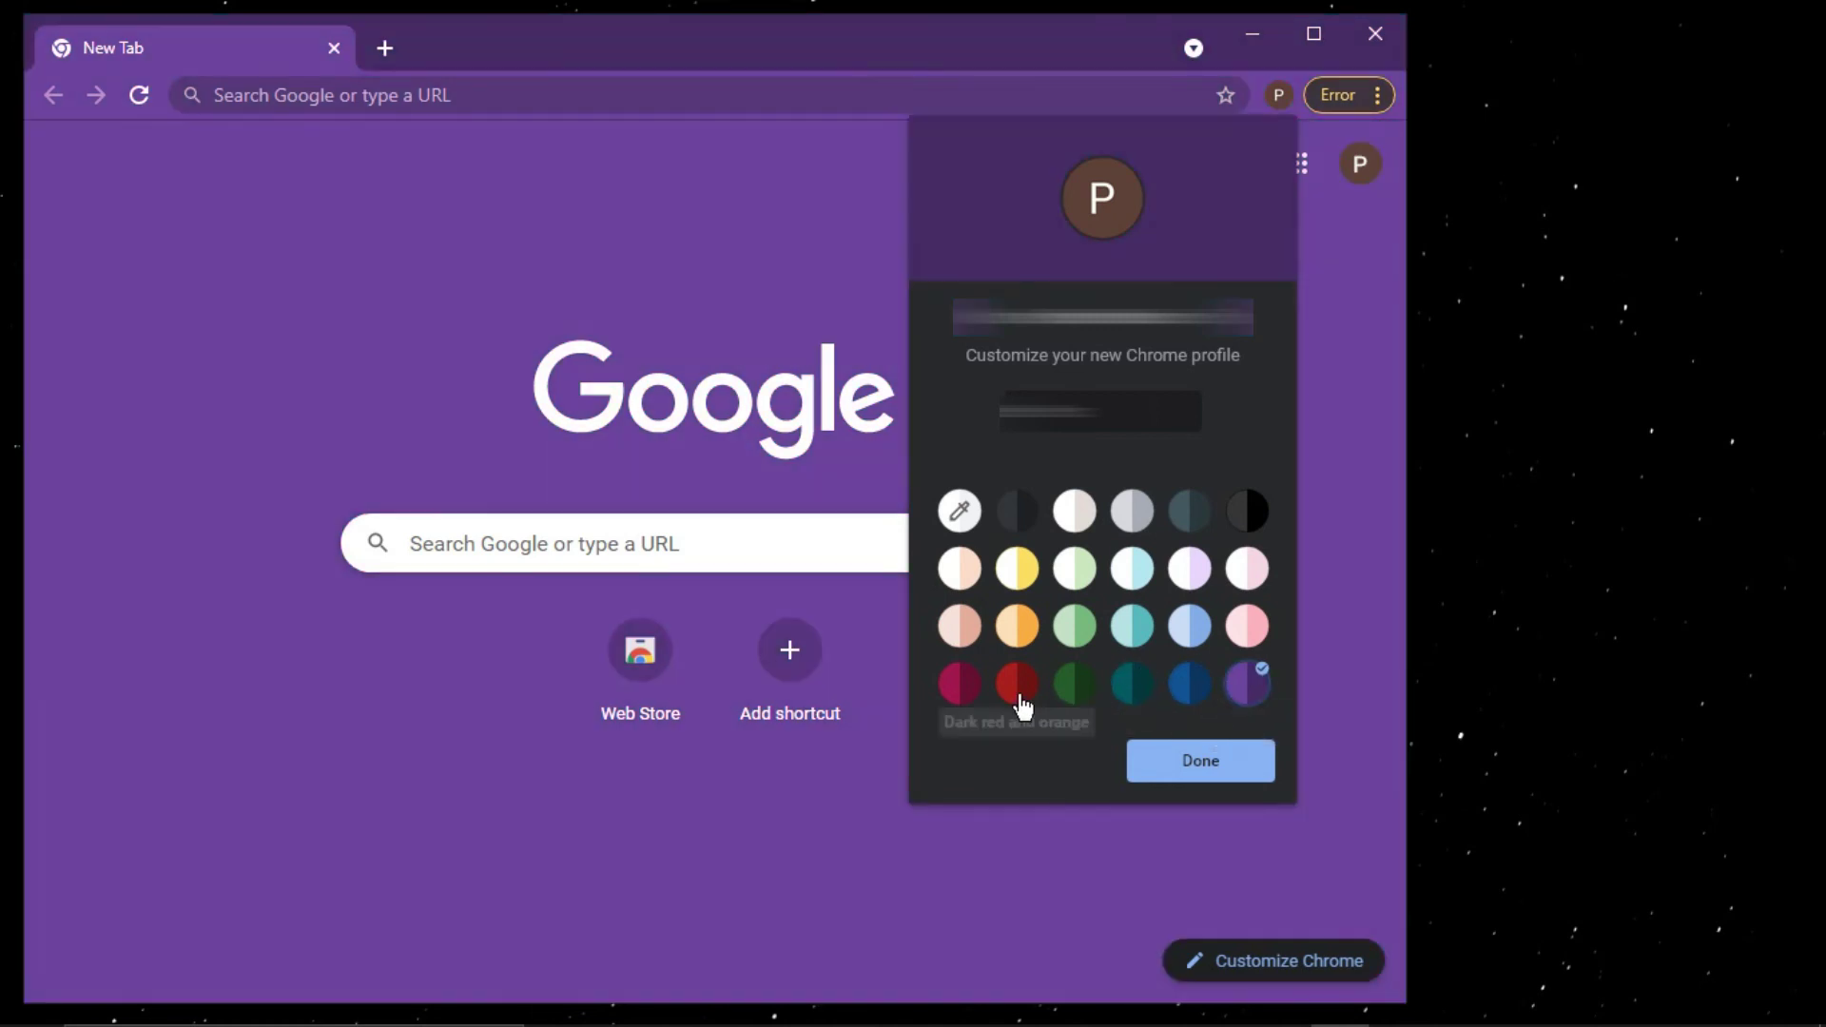
left_click(1014, 706)
left_click(968, 697)
left_click(960, 637)
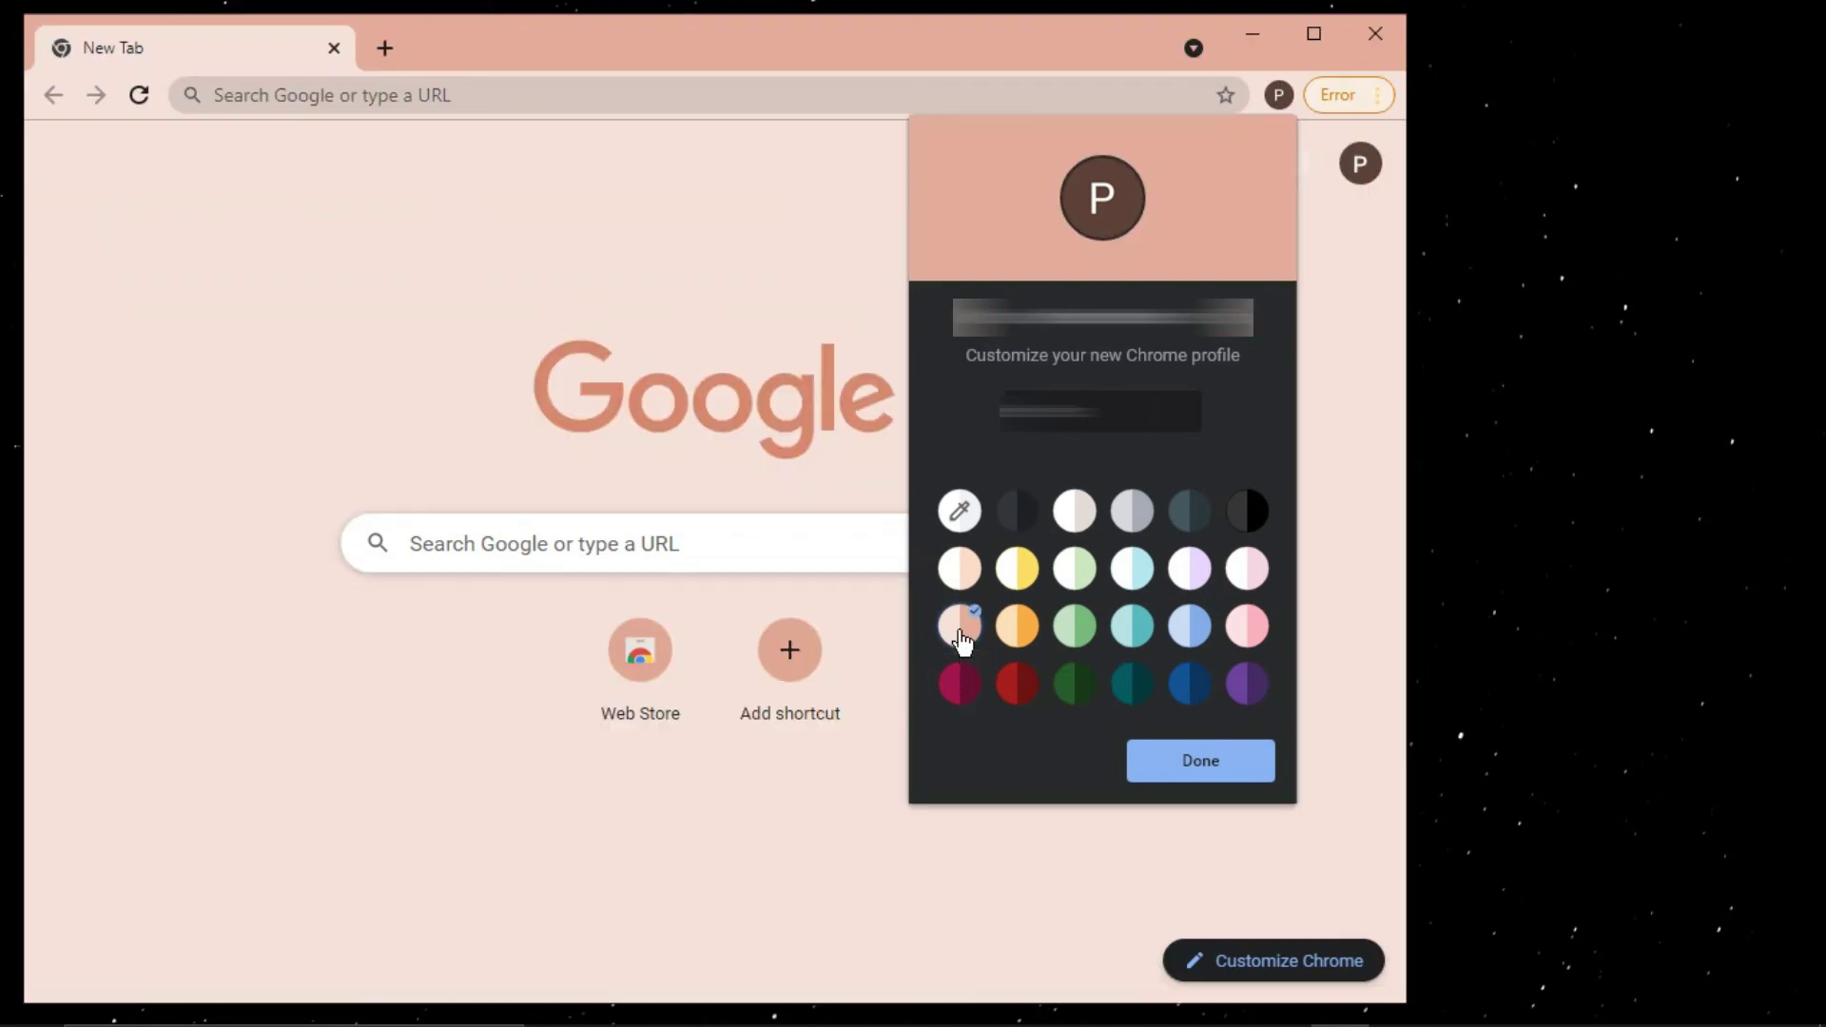
left_click(1084, 708)
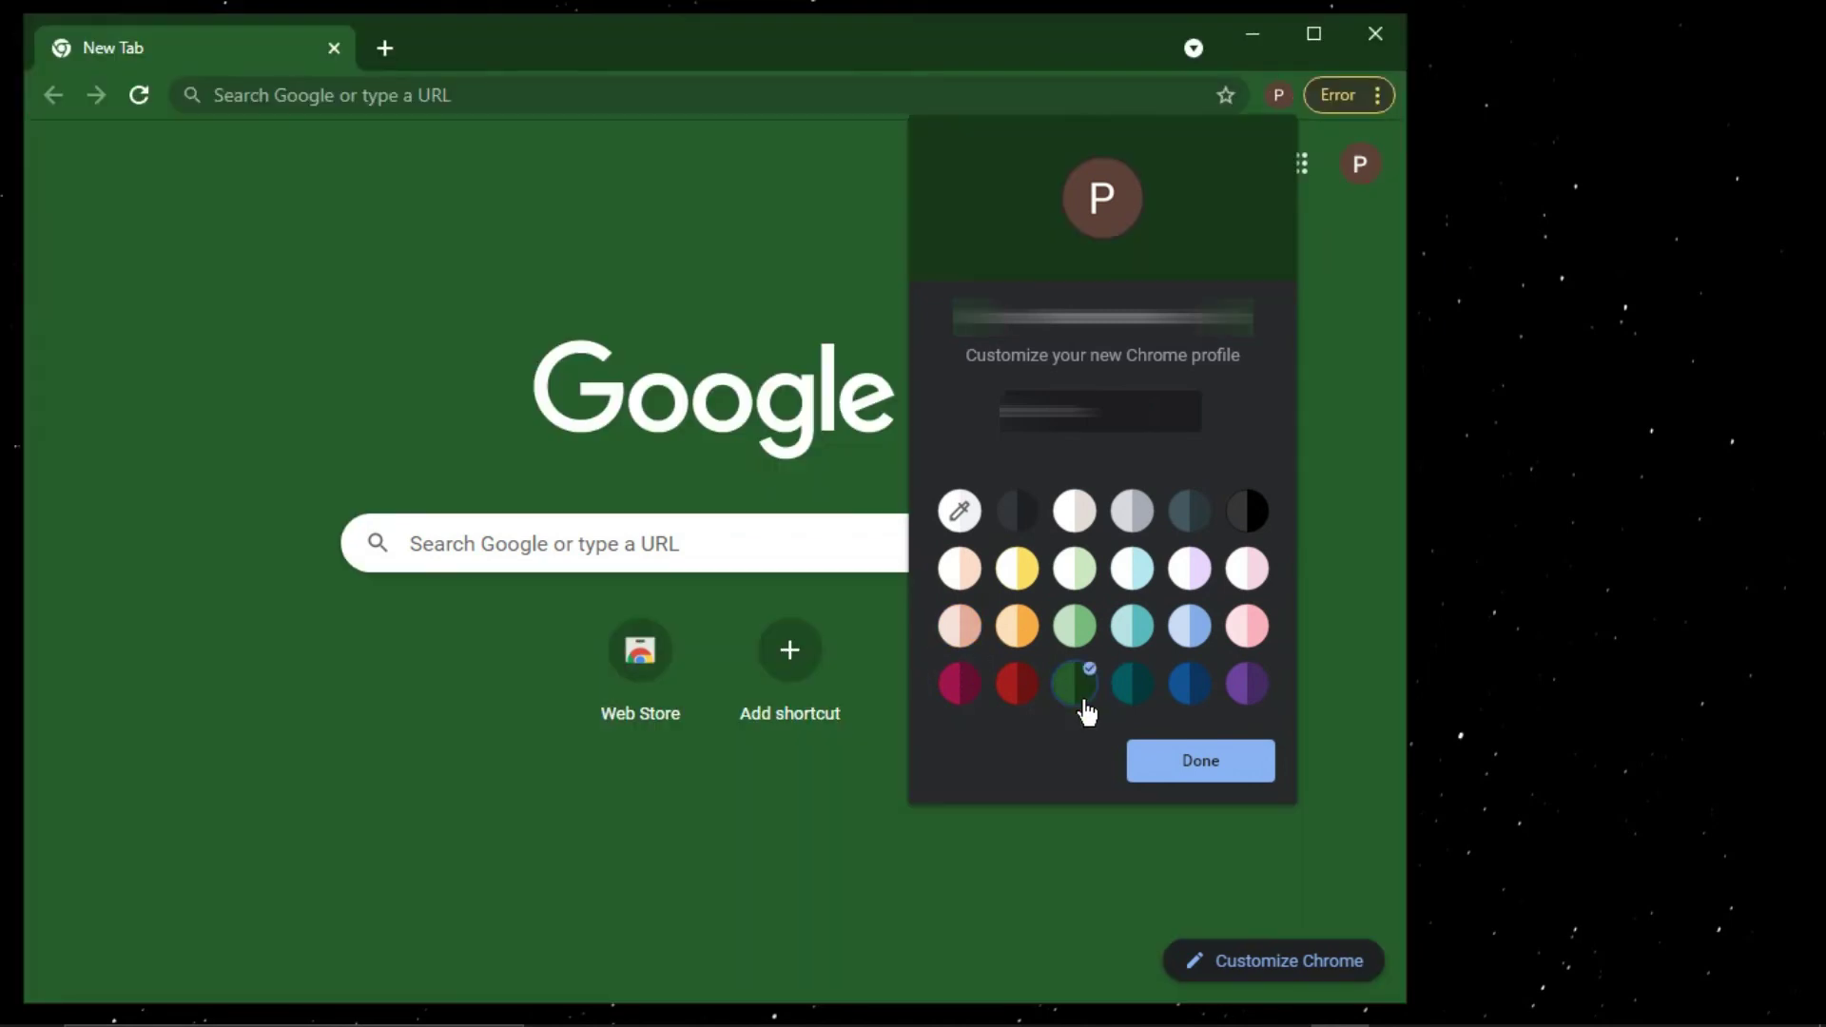
left_click(1197, 779)
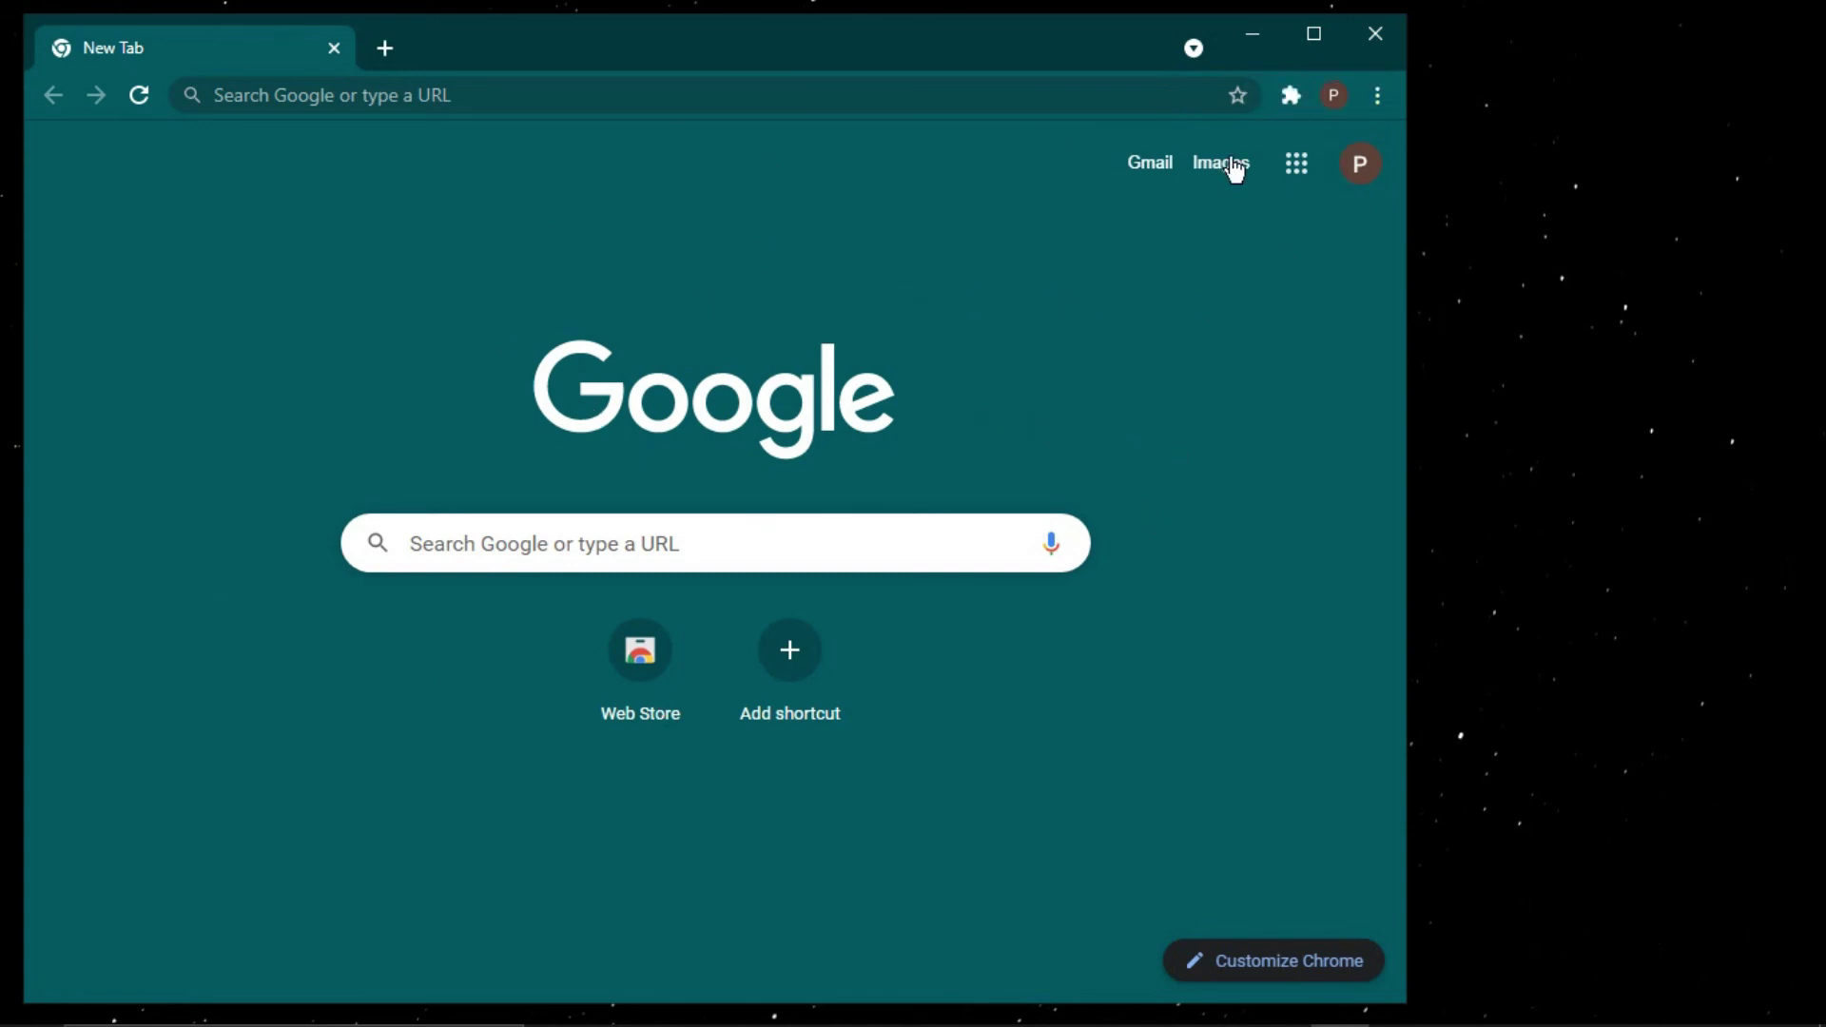
- Maximise Chrome and load the new account's Gmail inbox from the New Tab page
left_click(1314, 33)
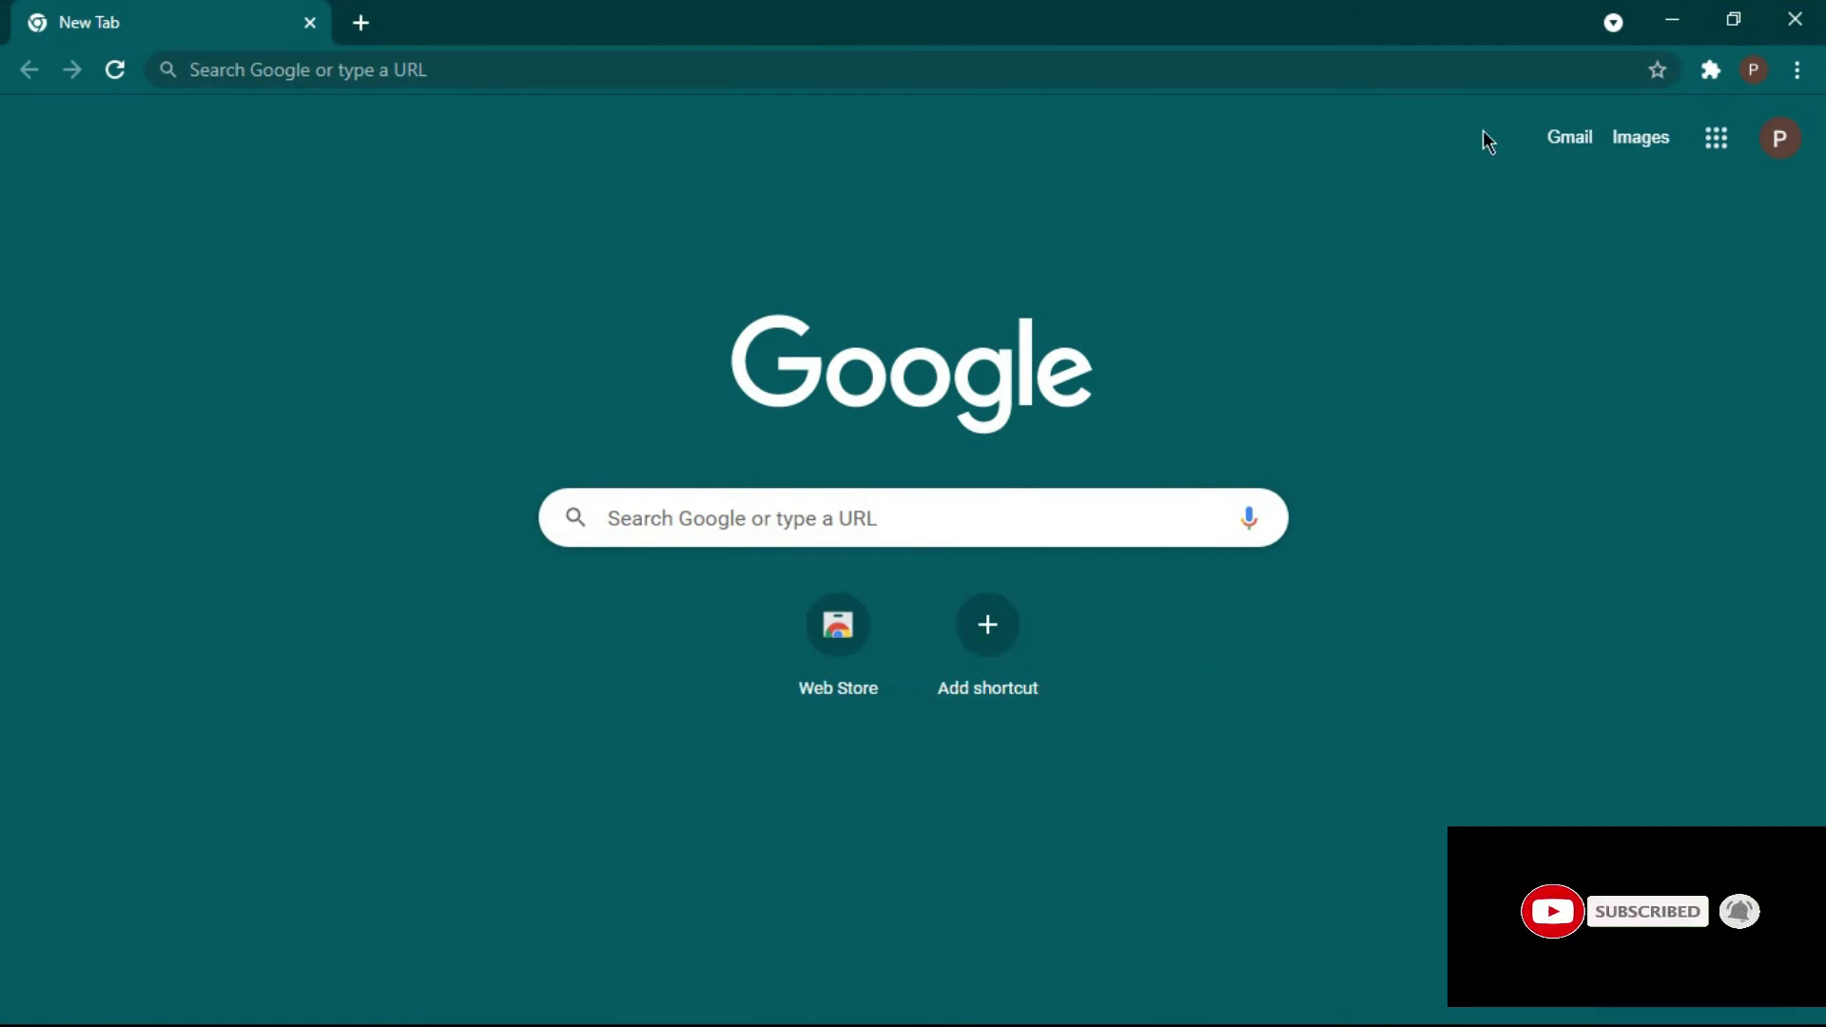
left_click(1560, 145)
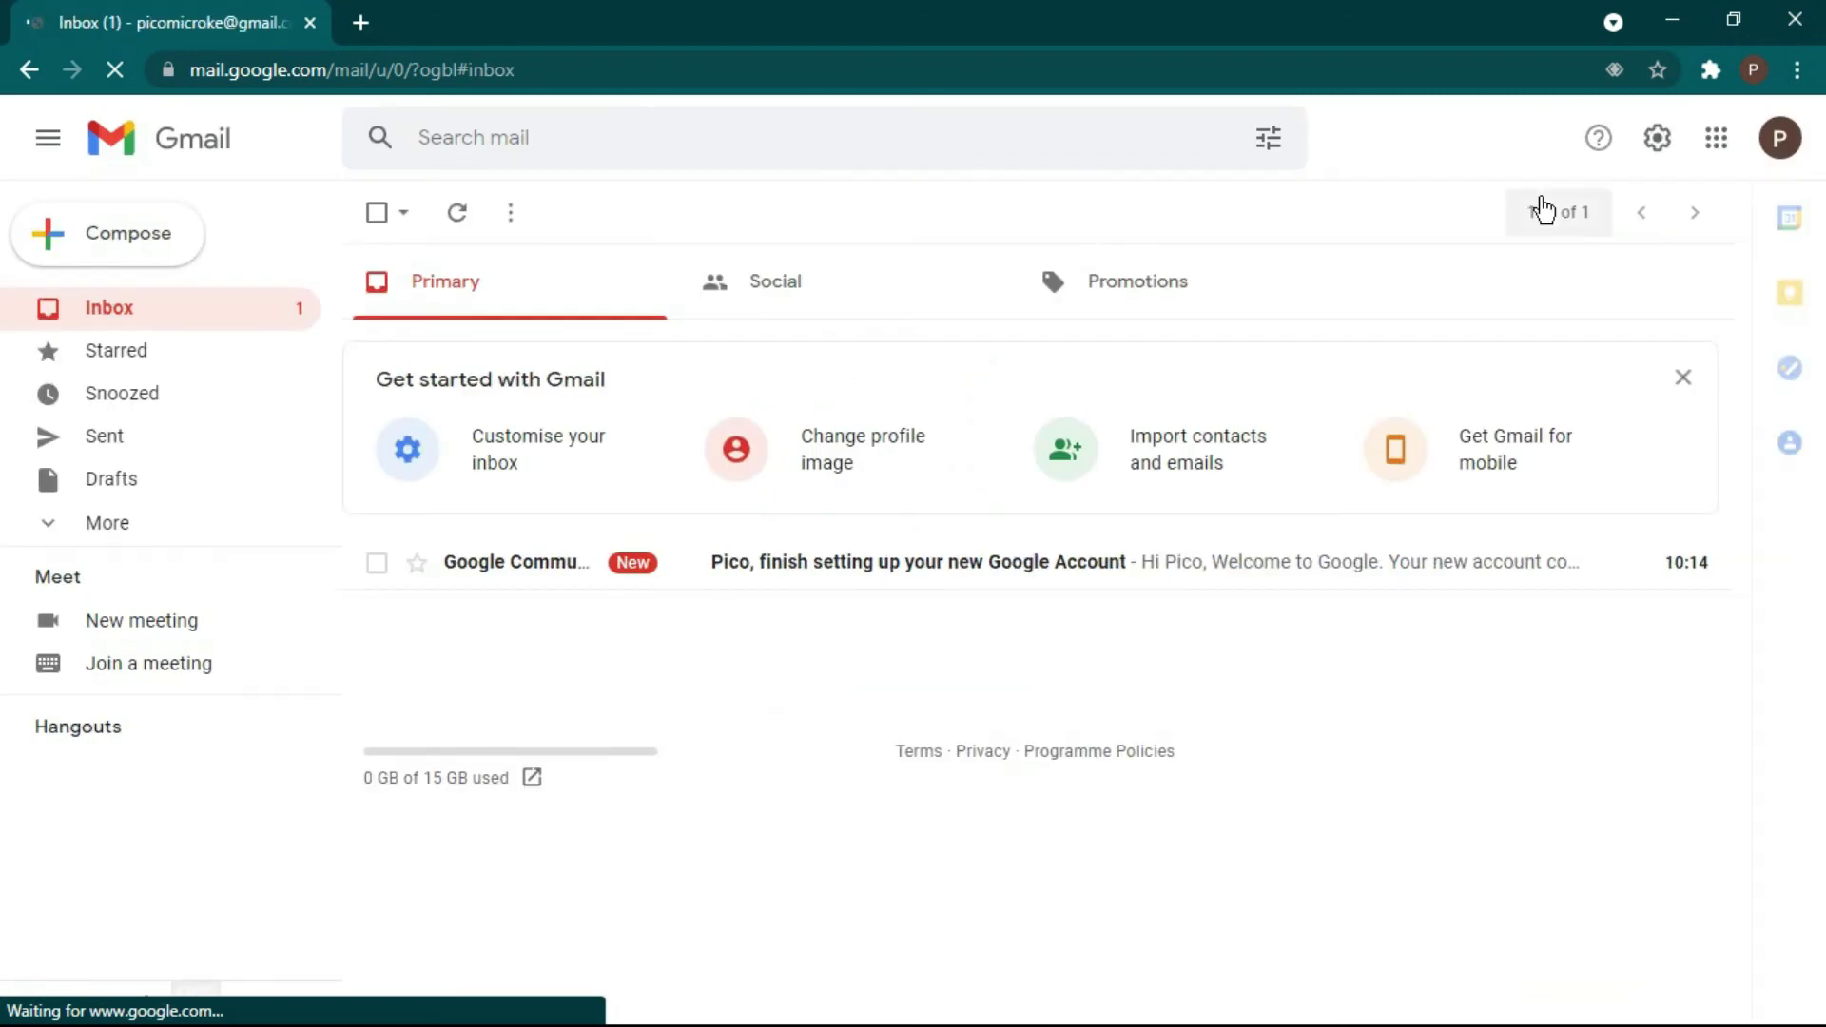
left_click(1542, 209)
left_click(1543, 195)
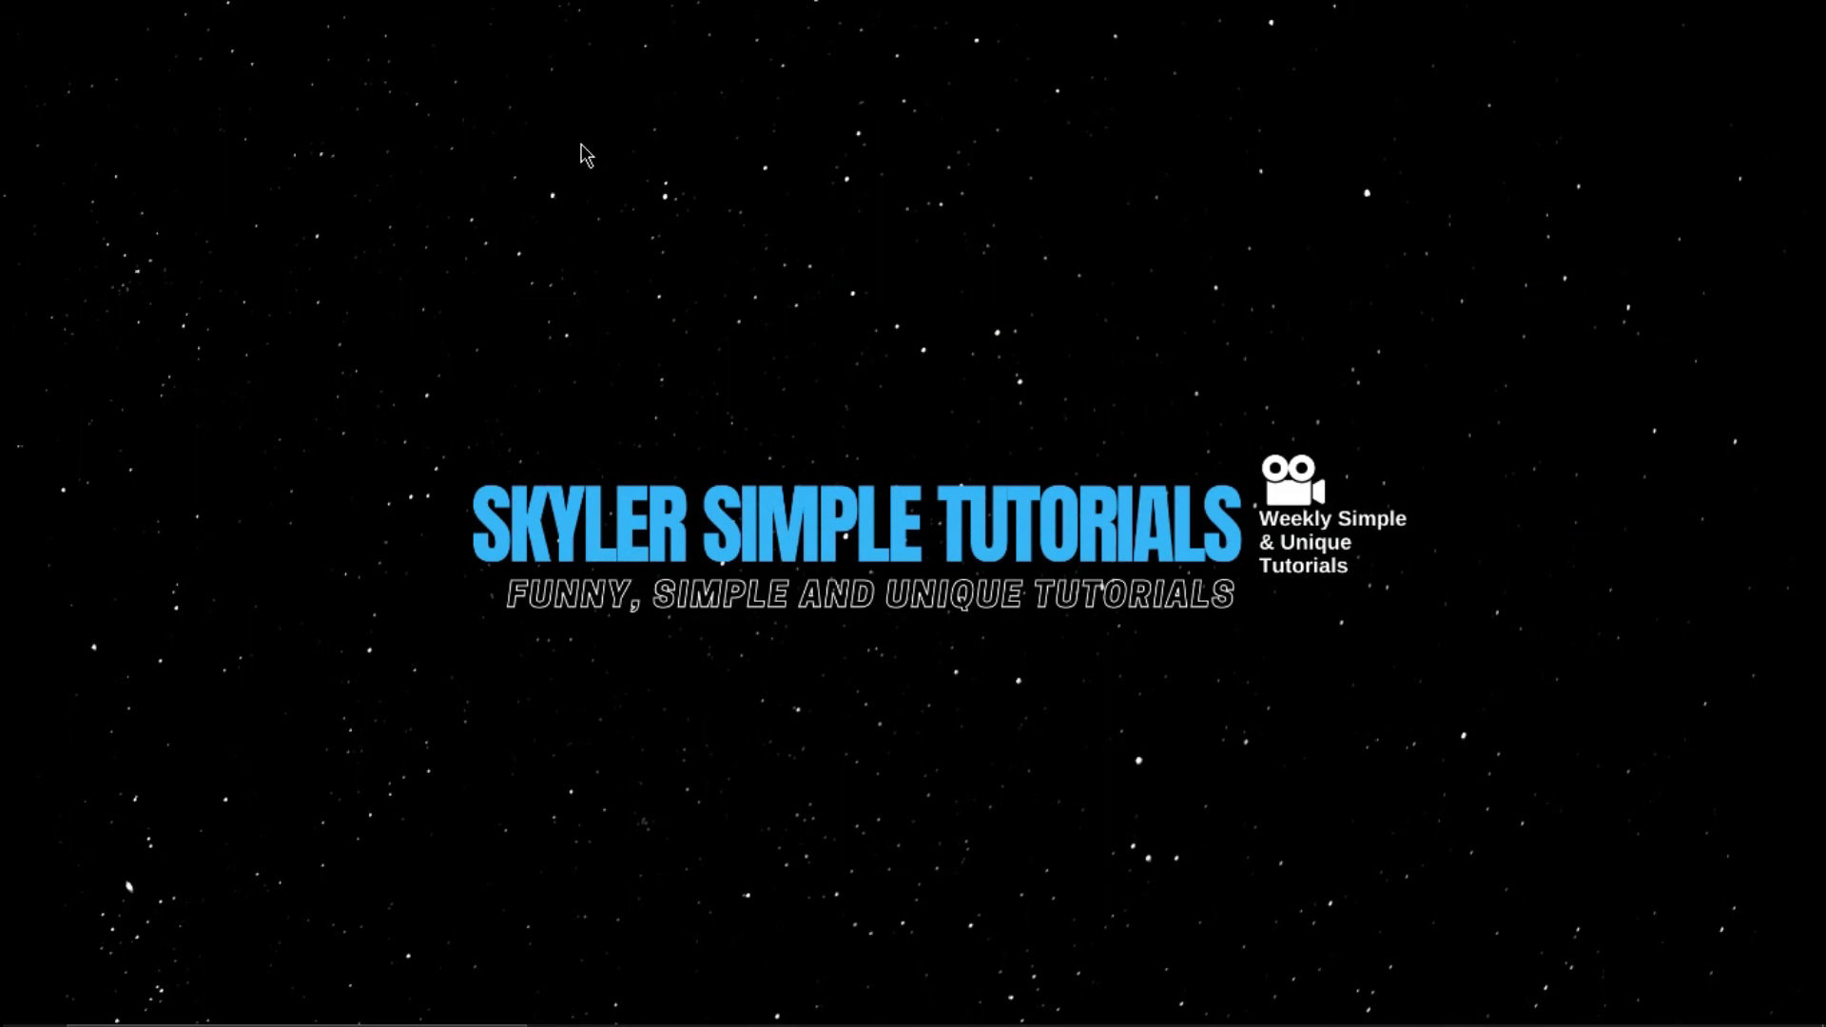
- Refresh the desktop twice from its context menu
right_click(493, 80)
left_click(599, 159)
right_click(1537, 17)
left_click(1603, 88)
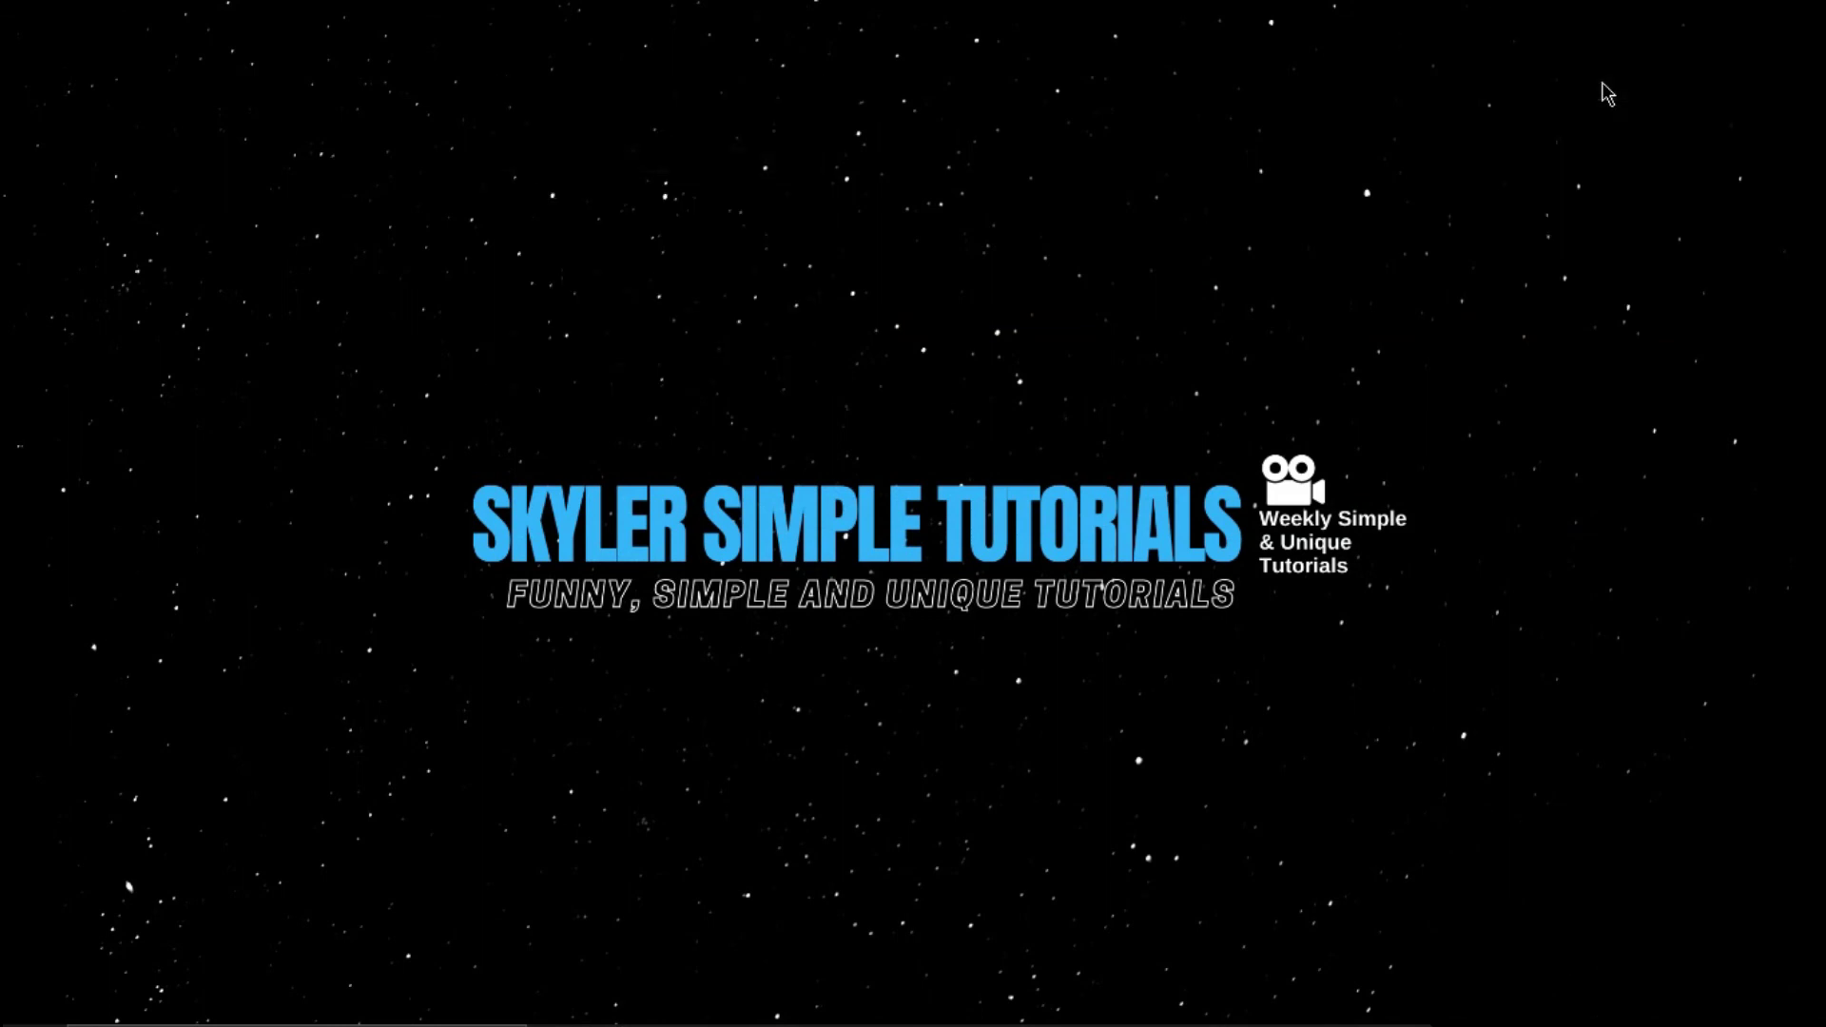